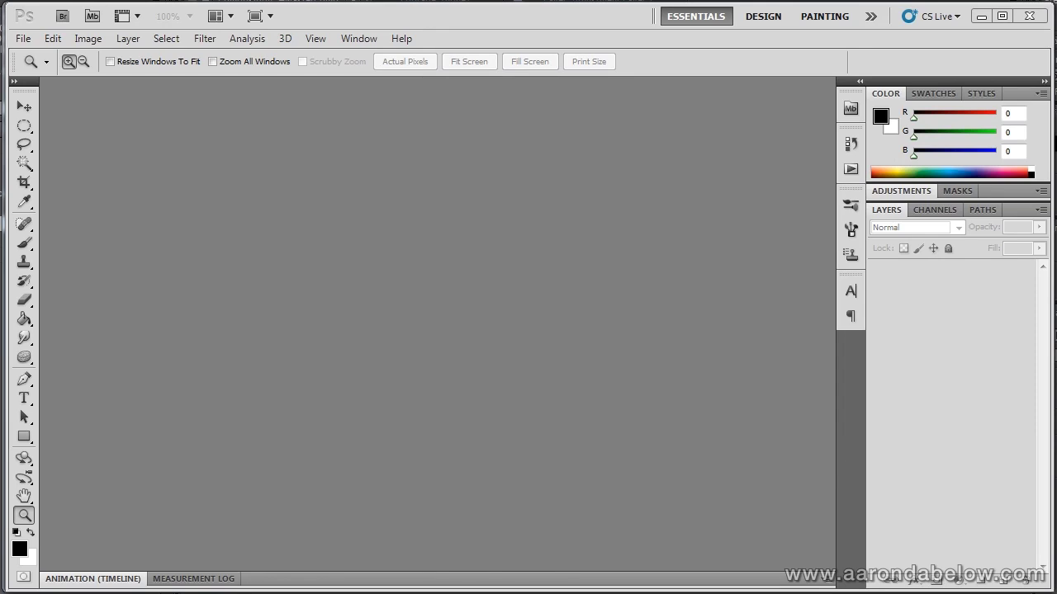
Start a Merge to HDR Pro session and browse for the source exposures
{"action": "left_click", "coordinate": [588, 216]}
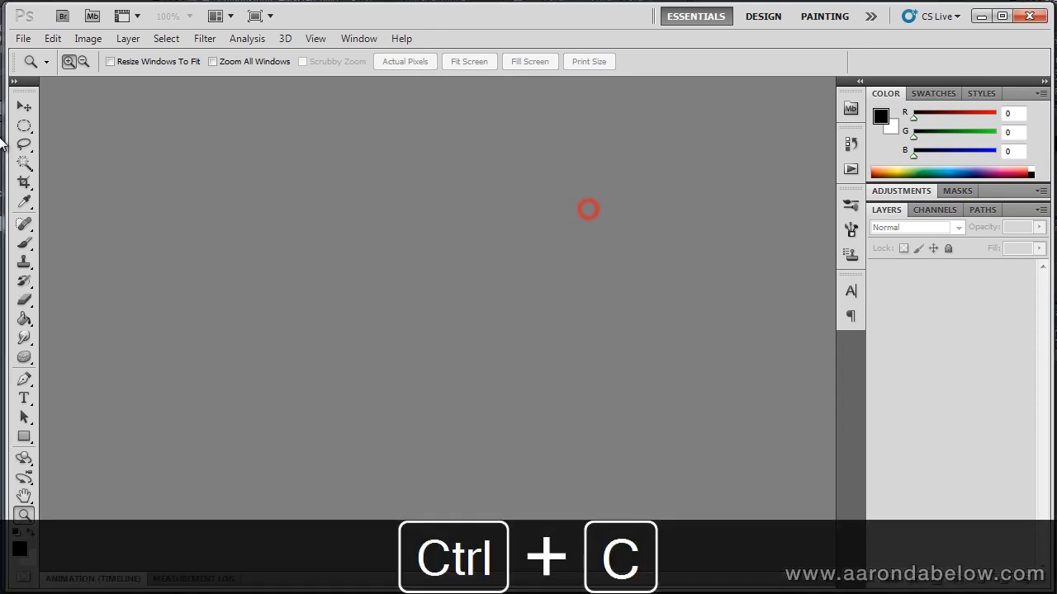
{"action": "left_click", "coordinate": [23, 40]}
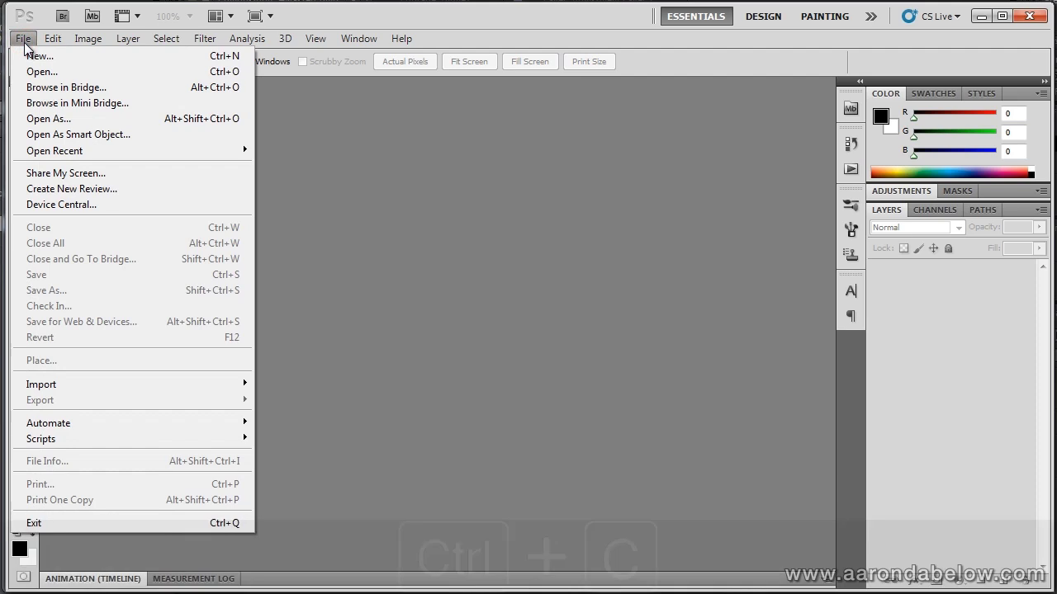
{"action": "mouse_move", "coordinate": [107, 425]}
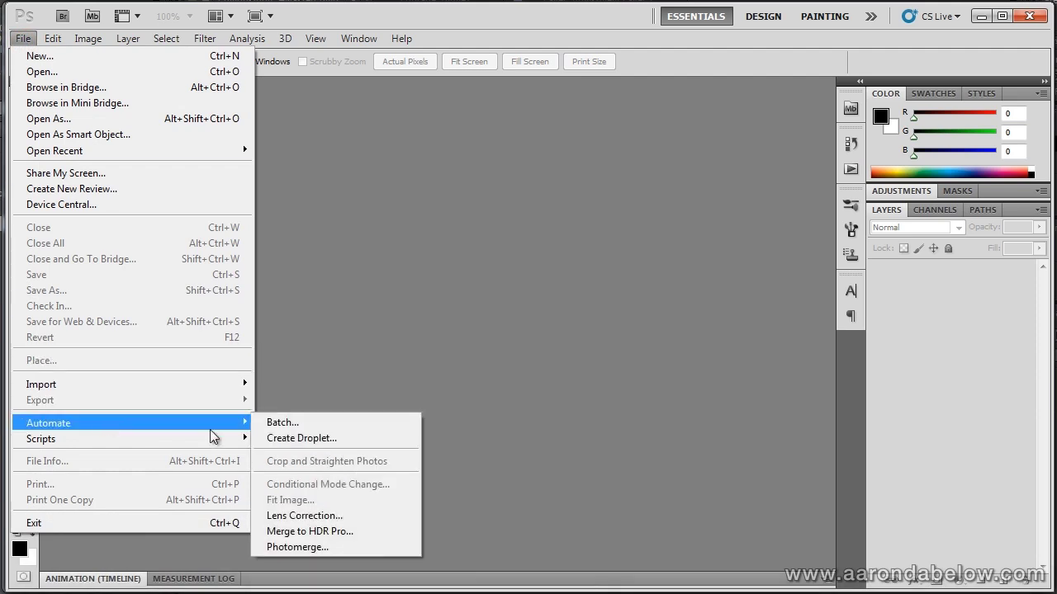
{"action": "left_click", "coordinate": [369, 533]}
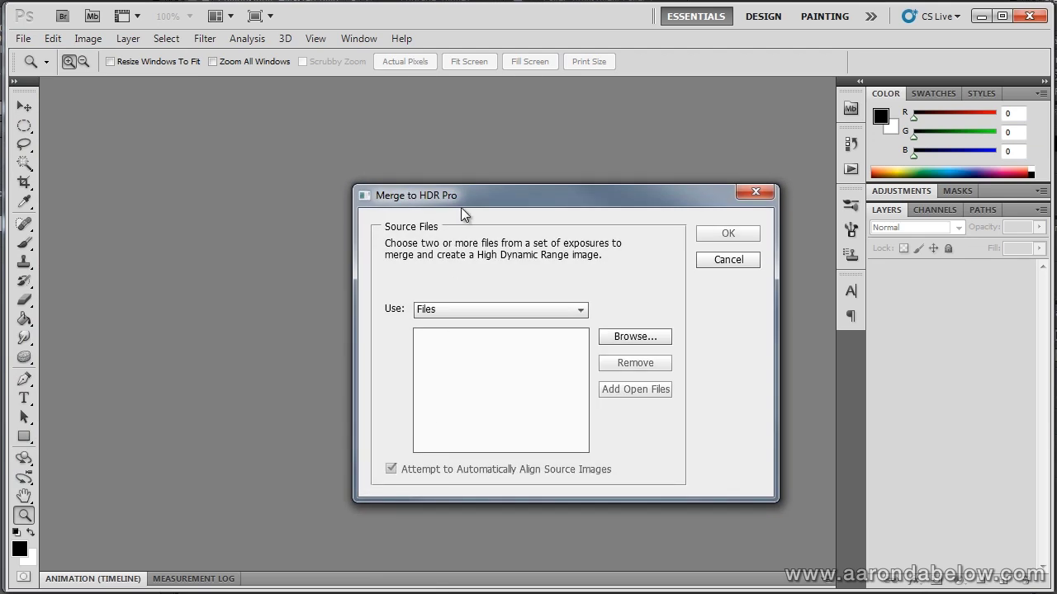
{"action": "left_click_drag", "start_coordinate": [470, 206], "coordinate": [405, 158]}
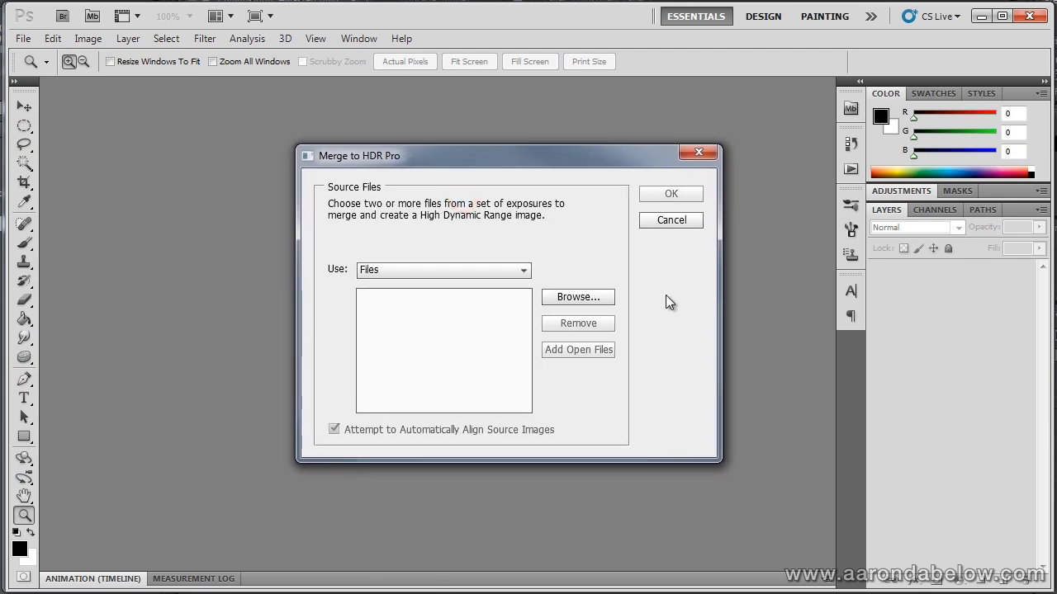
{"action": "left_click", "coordinate": [583, 298]}
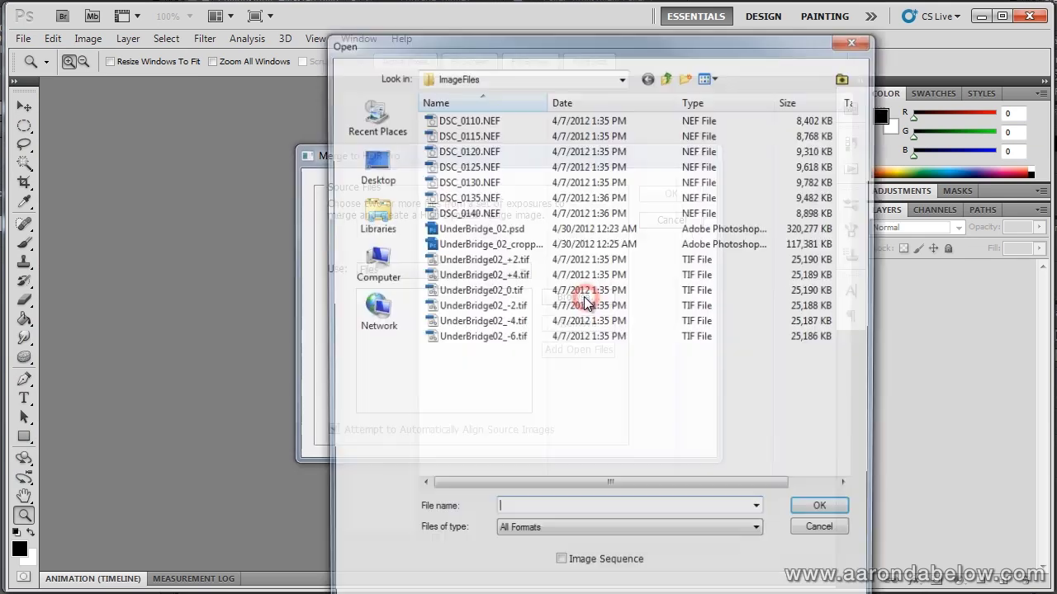
Select the seven exposures DSC_0110 to DSC_0140.NEF and merge them with auto-align
{"action": "left_click", "coordinate": [479, 211]}
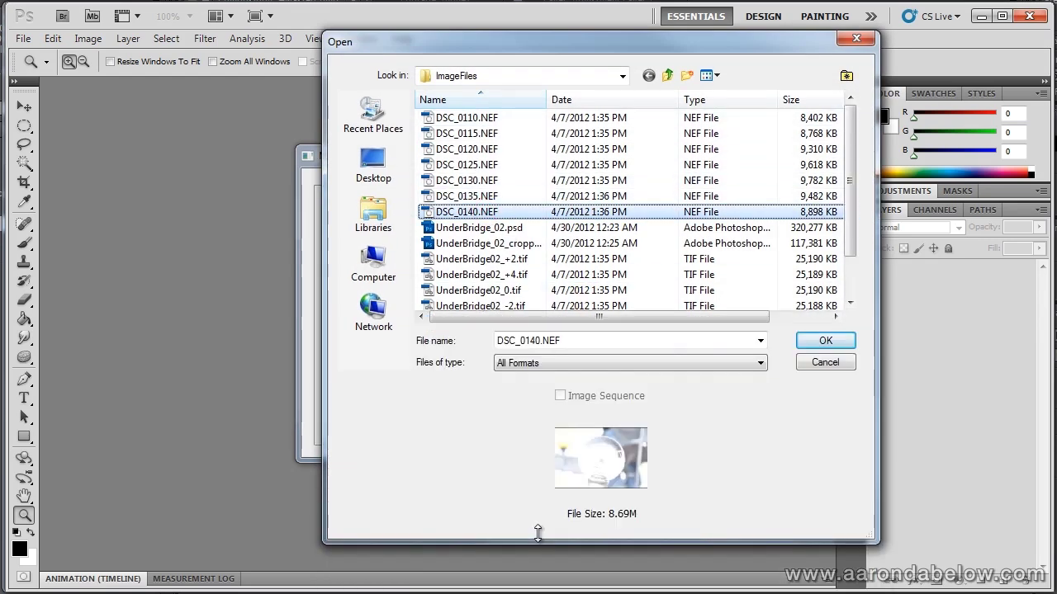
{"action": "left_click_drag", "start_coordinate": [502, 48], "coordinate": [443, 59]}
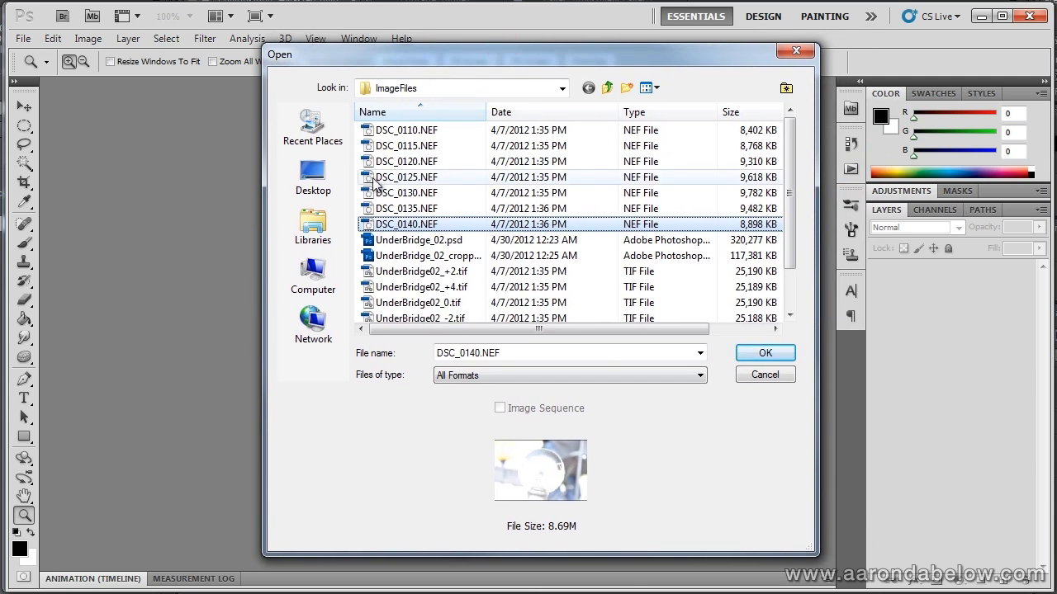
{"action": "key", "text": "Up"}
{"action": "key", "text": "Up"}
{"action": "key", "text": "Up"}
{"action": "key", "text": "Up"}
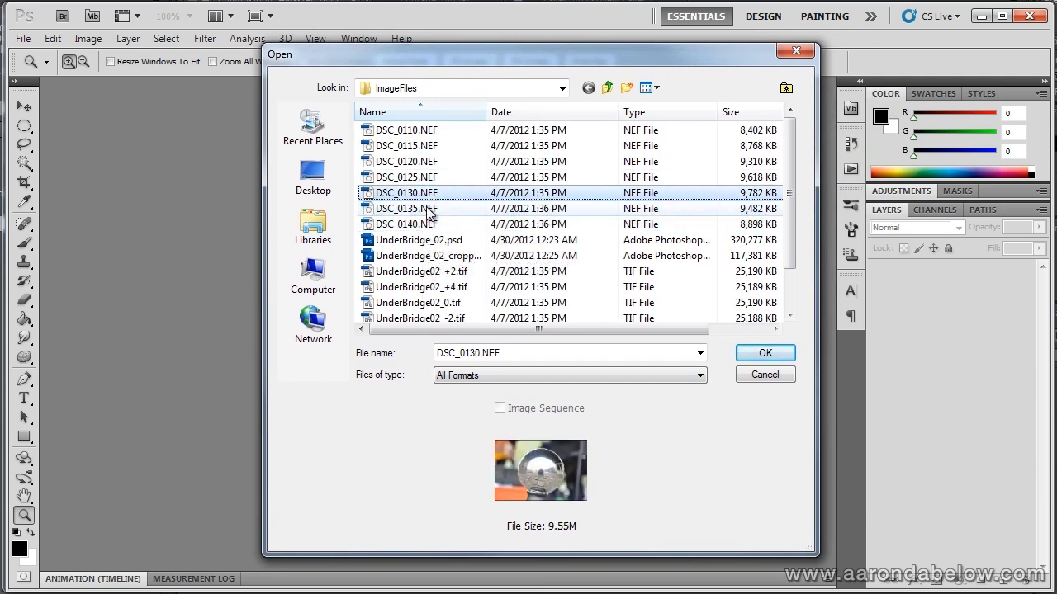
{"action": "key", "text": "Up"}
{"action": "key", "text": "Up"}
{"action": "key", "text": "Down"}
{"action": "key", "text": "Down"}
{"action": "key", "text": "Down"}
{"action": "key", "text": "Down"}
{"action": "key", "text": "Down"}
{"action": "key", "text": "Down"}
{"action": "key", "text": "Up"}
{"action": "key", "text": "shift+Up"}
{"action": "key", "text": "shift+Up"}
{"action": "key", "text": "shift+Up"}
{"action": "key", "text": "shift+Up"}
{"action": "key", "text": "shift+Up"}
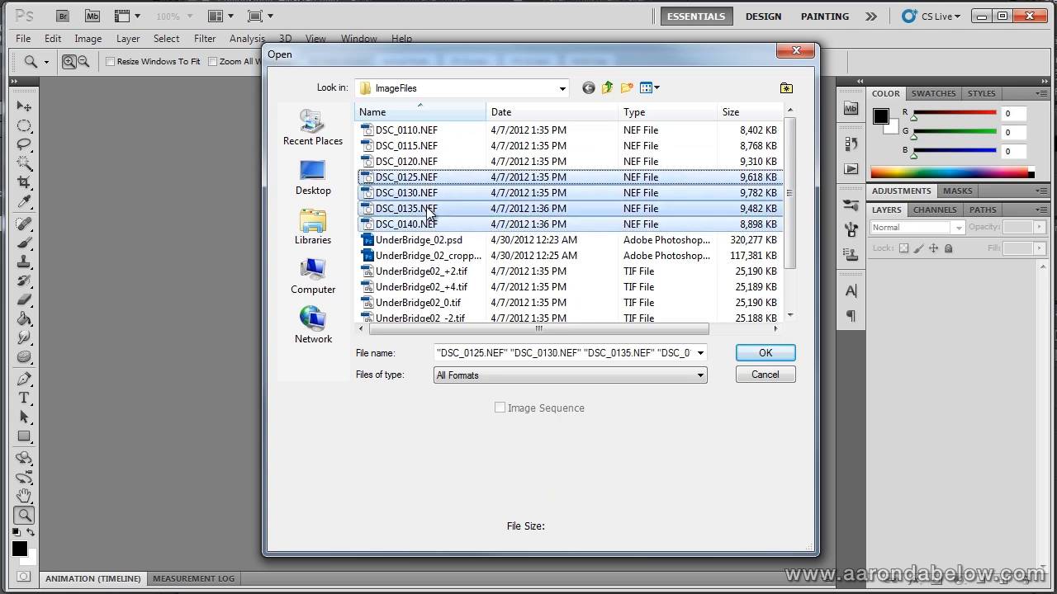
{"action": "key", "text": "shift+Up"}
{"action": "left_click", "coordinate": [763, 357]}
{"action": "left_click", "coordinate": [531, 389]}
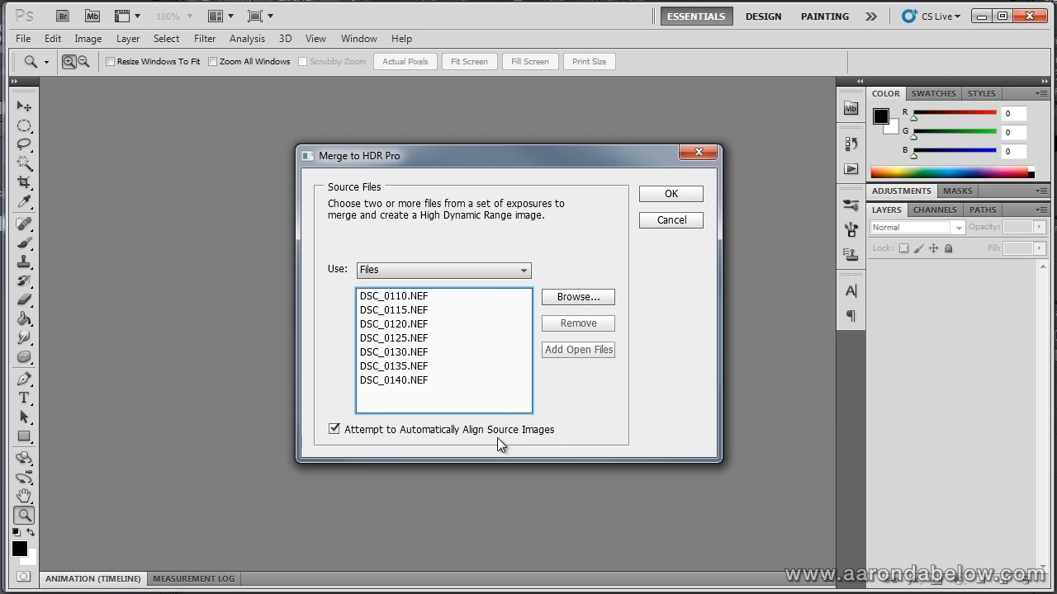
{"action": "left_click", "coordinate": [676, 196]}
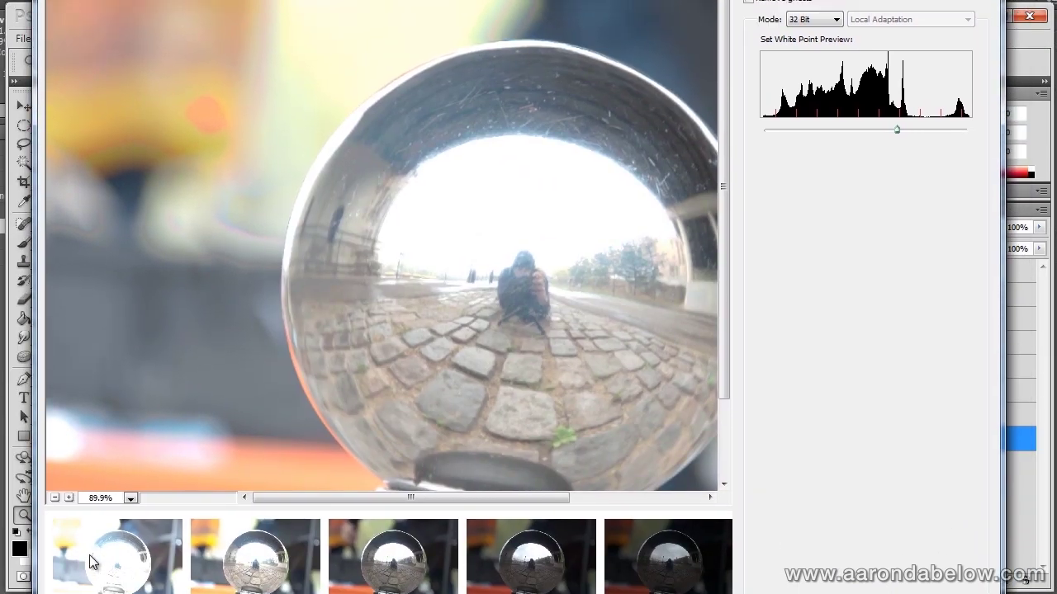
Raise the White Point Preview slider, inspect the preview, and keep Mode at 32 Bit
{"action": "left_click", "coordinate": [216, 566]}
{"action": "left_click_drag", "start_coordinate": [359, 0], "coordinate": [385, 0]}
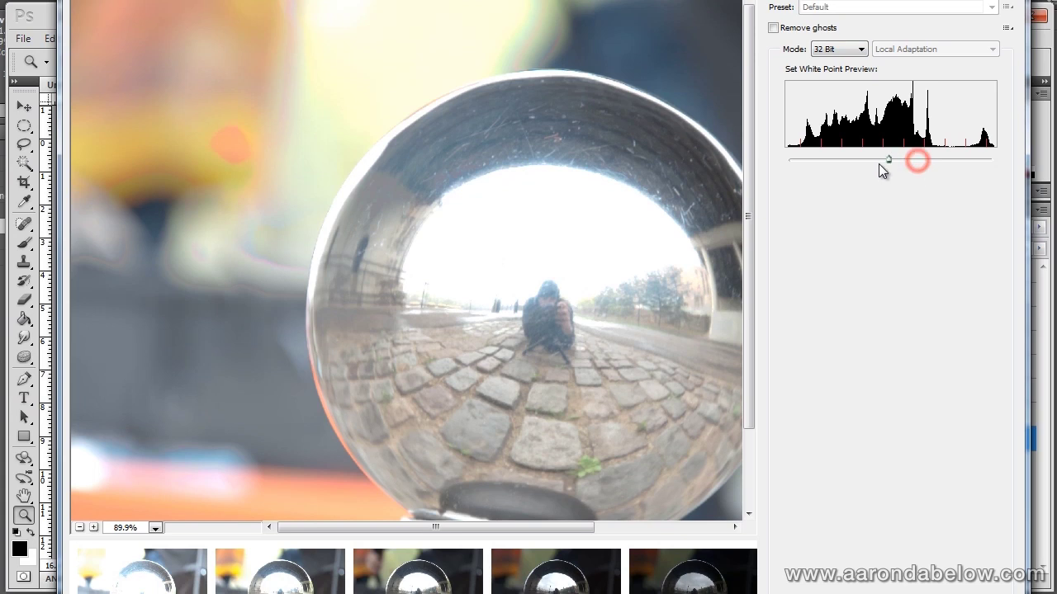
{"action": "left_click_drag", "start_coordinate": [879, 163], "coordinate": [955, 160]}
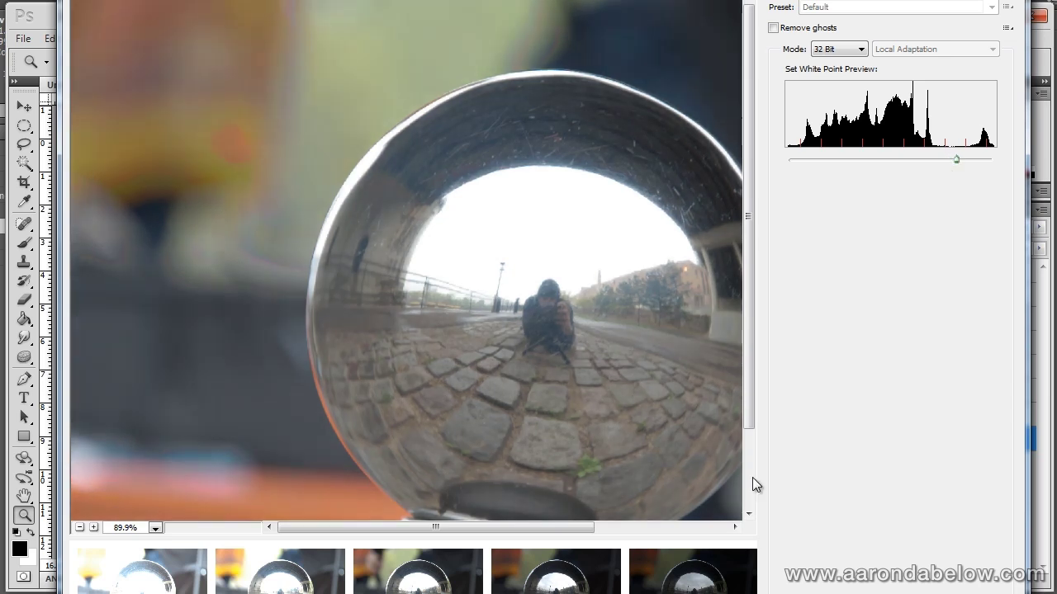
{"action": "left_click_drag", "start_coordinate": [573, 527], "coordinate": [619, 528]}
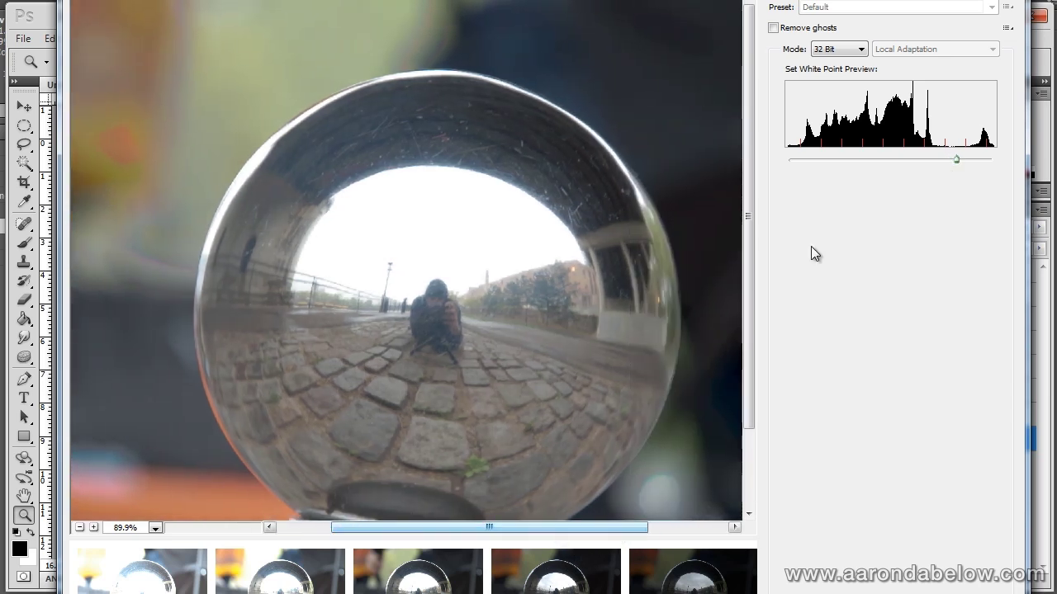
{"action": "left_click_drag", "start_coordinate": [751, 248], "coordinate": [722, 398]}
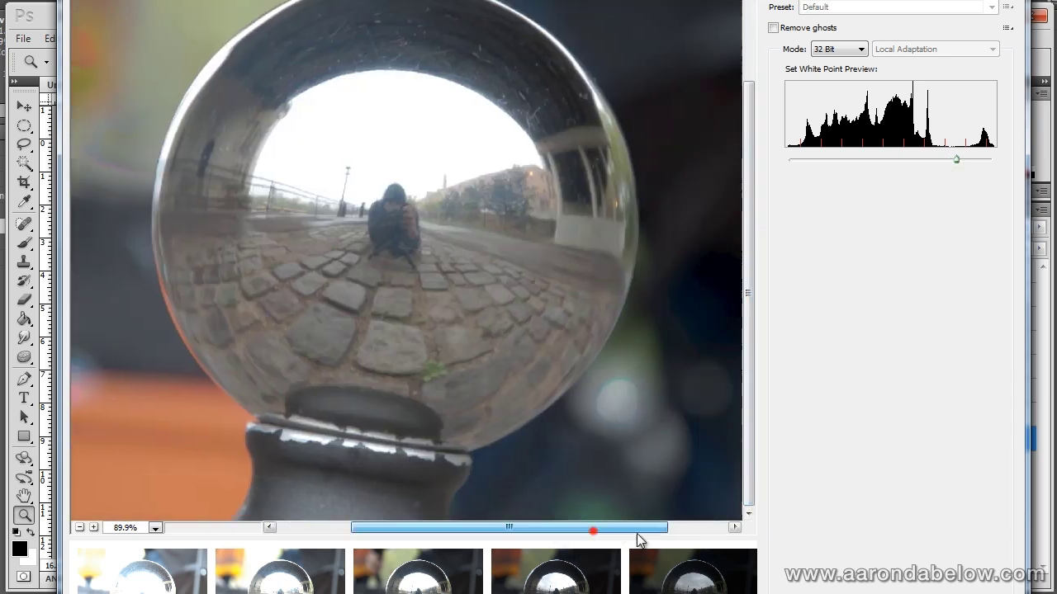
{"action": "left_click_drag", "start_coordinate": [663, 537], "coordinate": [688, 537]}
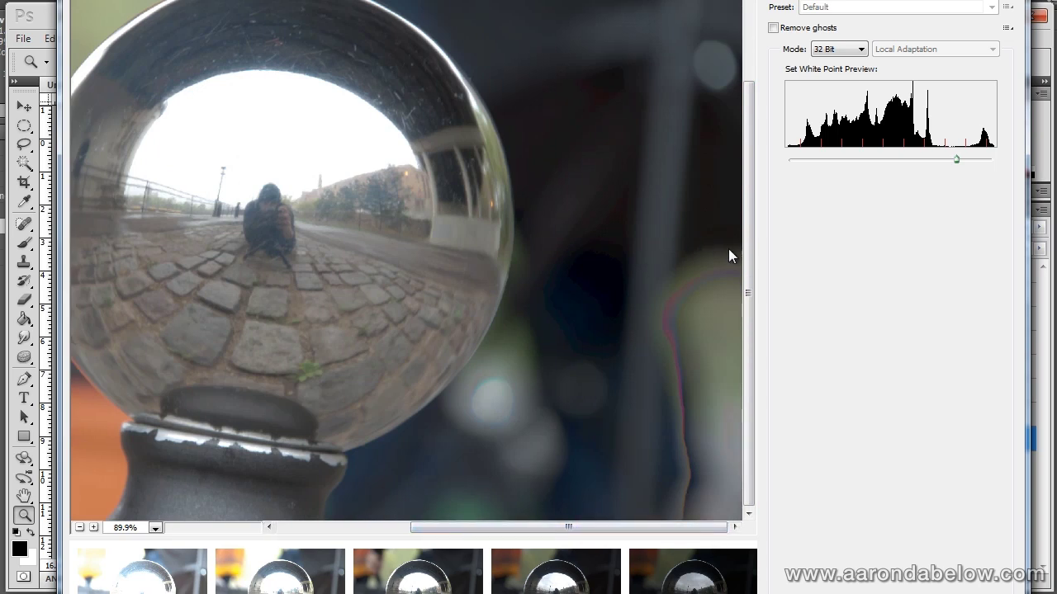
{"action": "left_click", "coordinate": [396, 528]}
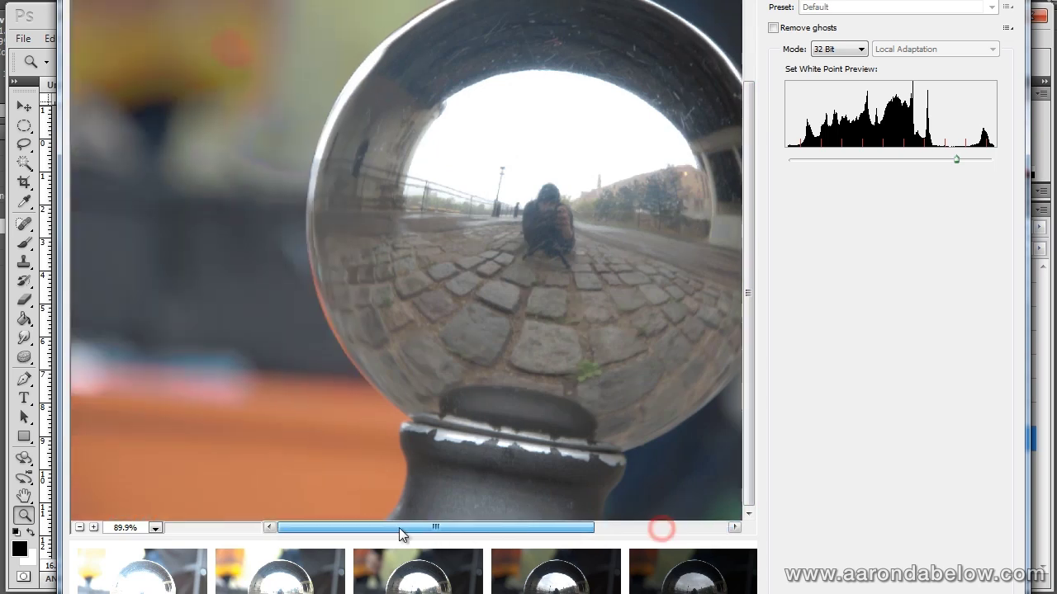
{"action": "left_click_drag", "start_coordinate": [479, 541], "coordinate": [540, 538]}
{"action": "left_click_drag", "start_coordinate": [750, 394], "coordinate": [753, 359]}
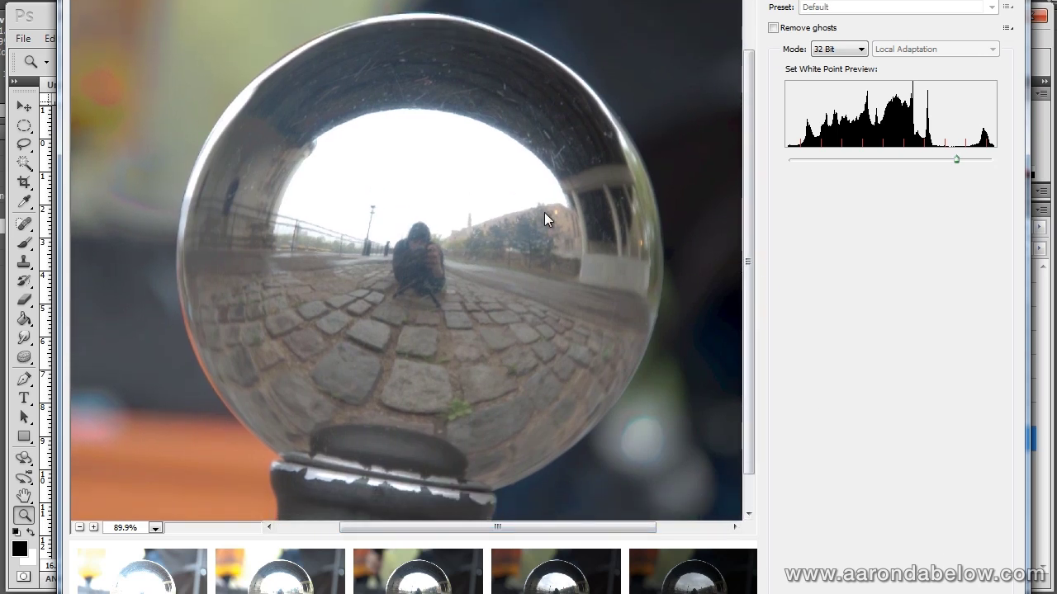
{"action": "left_click", "coordinate": [838, 49]}
{"action": "left_click", "coordinate": [839, 49]}
Max the white point, test the 32-bit exposure slider, and add a guide at the ball's top
{"action": "left_click_drag", "start_coordinate": [955, 161], "coordinate": [993, 158]}
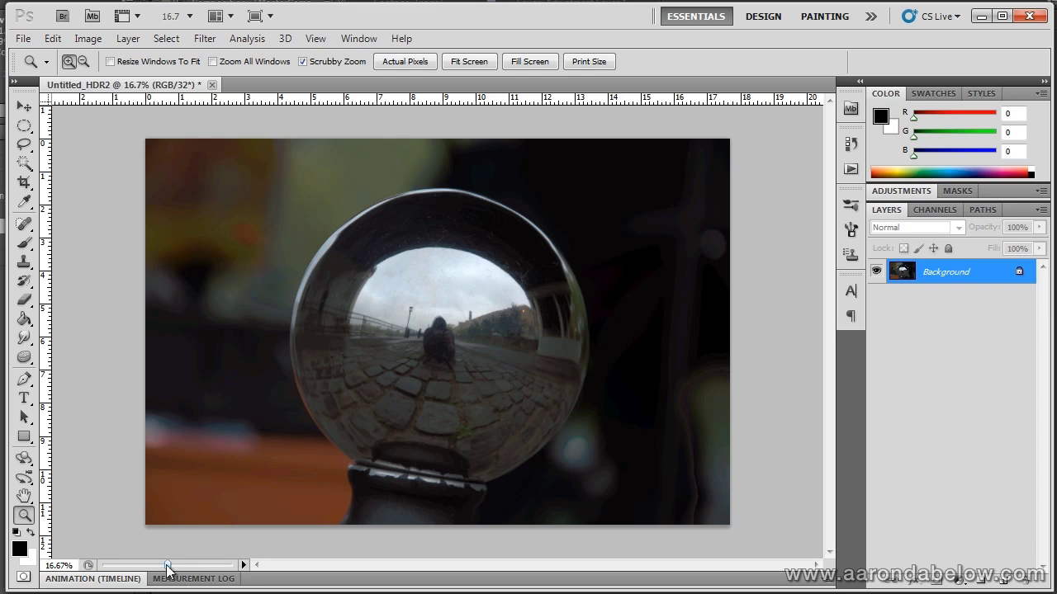
{"action": "left_click_drag", "start_coordinate": [167, 567], "coordinate": [189, 568]}
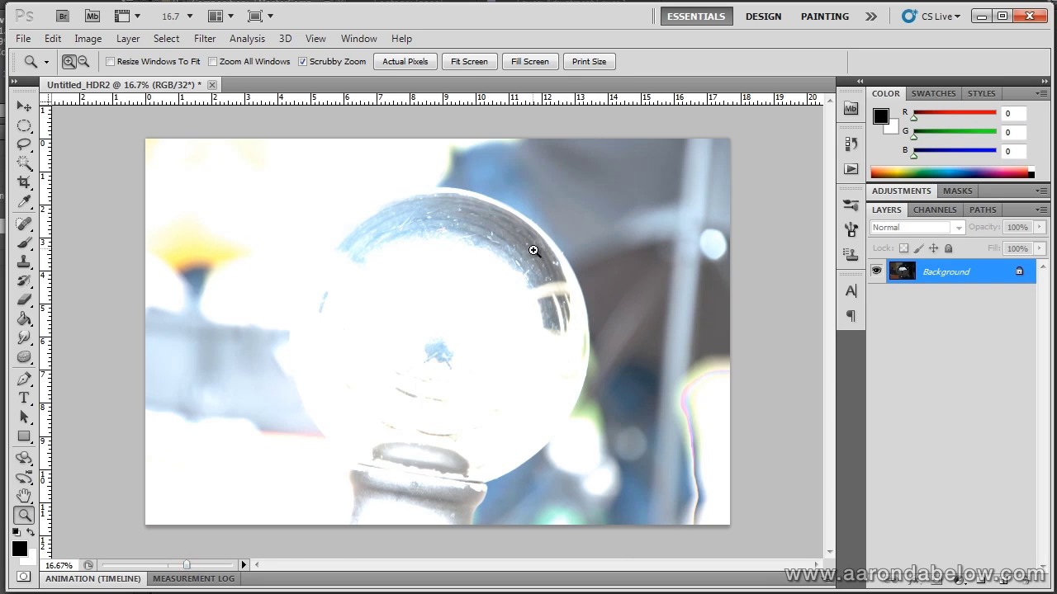
{"action": "left_click_drag", "start_coordinate": [188, 566], "coordinate": [159, 573]}
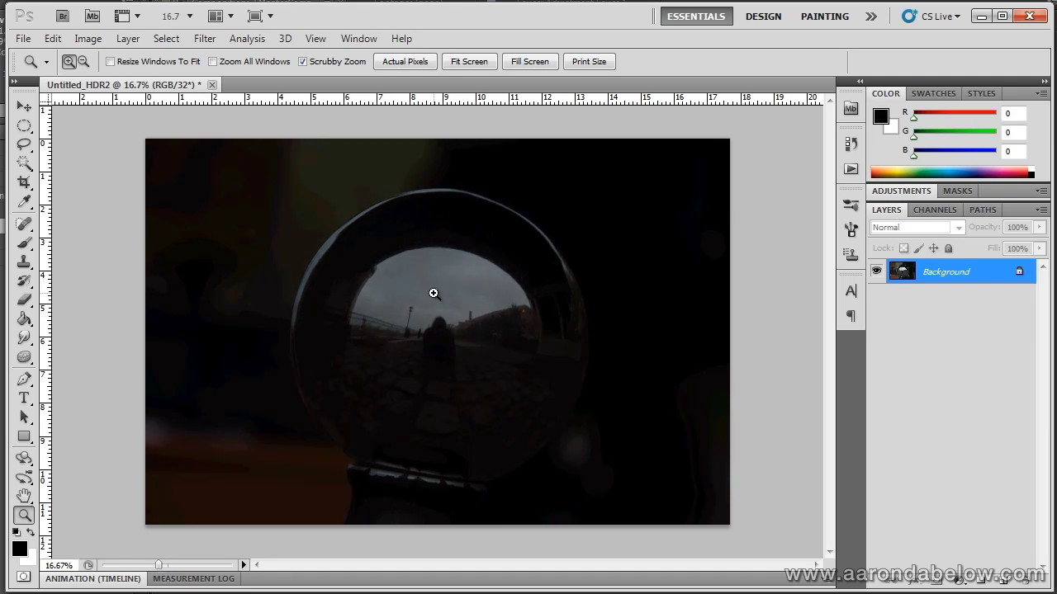
{"action": "left_click_drag", "start_coordinate": [159, 566], "coordinate": [168, 569]}
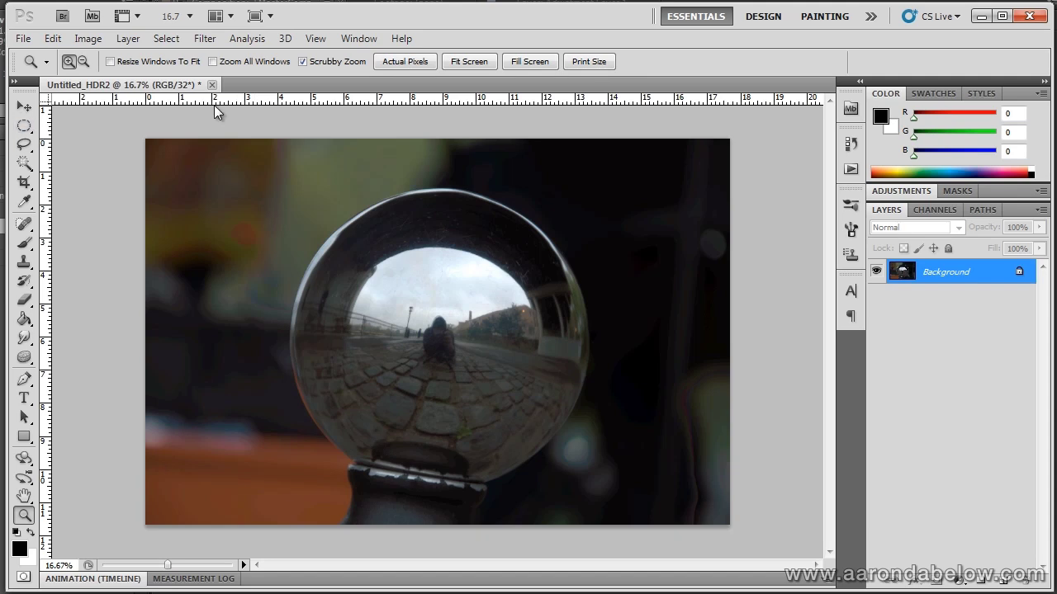
{"action": "left_click_drag", "start_coordinate": [247, 96], "coordinate": [253, 192]}
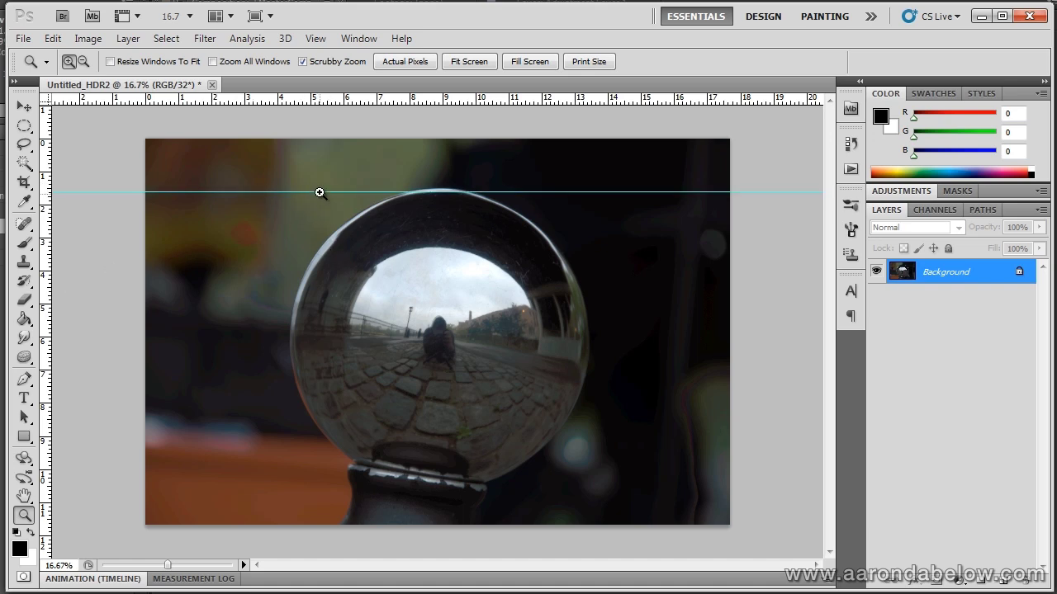
Align the top guide and add a vertical guide at the ball's left edge
{"action": "left_click", "coordinate": [24, 107]}
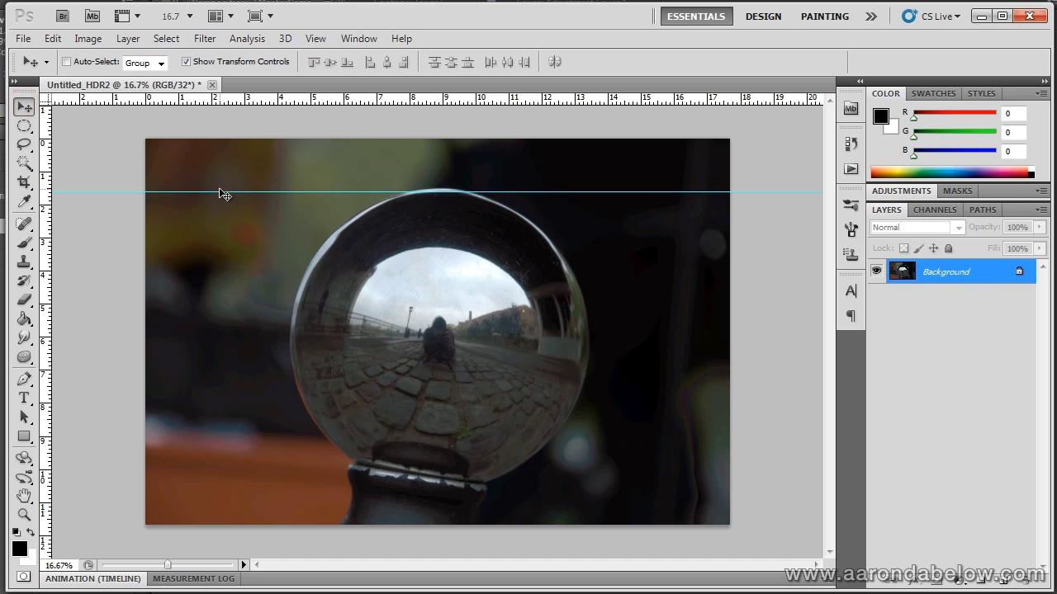
{"action": "left_click_drag", "start_coordinate": [219, 194], "coordinate": [220, 196]}
{"action": "left_click_drag", "start_coordinate": [45, 173], "coordinate": [296, 198]}
Draw an elliptical selection around the ball and crop the image to it
{"action": "left_click", "coordinate": [23, 127]}
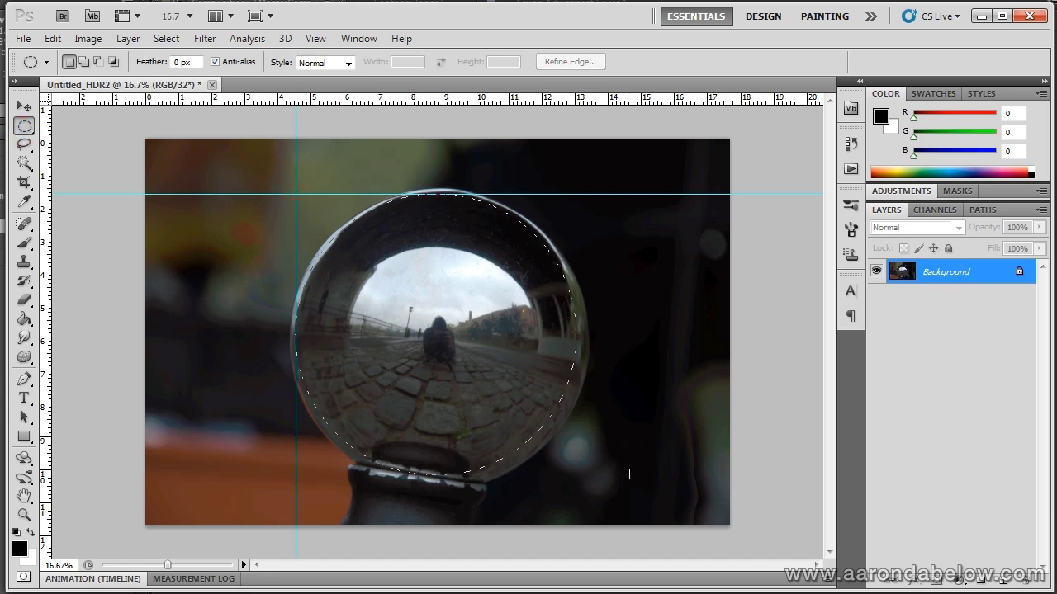
{"action": "left_click", "coordinate": [89, 39]}
{"action": "left_click", "coordinate": [121, 205]}
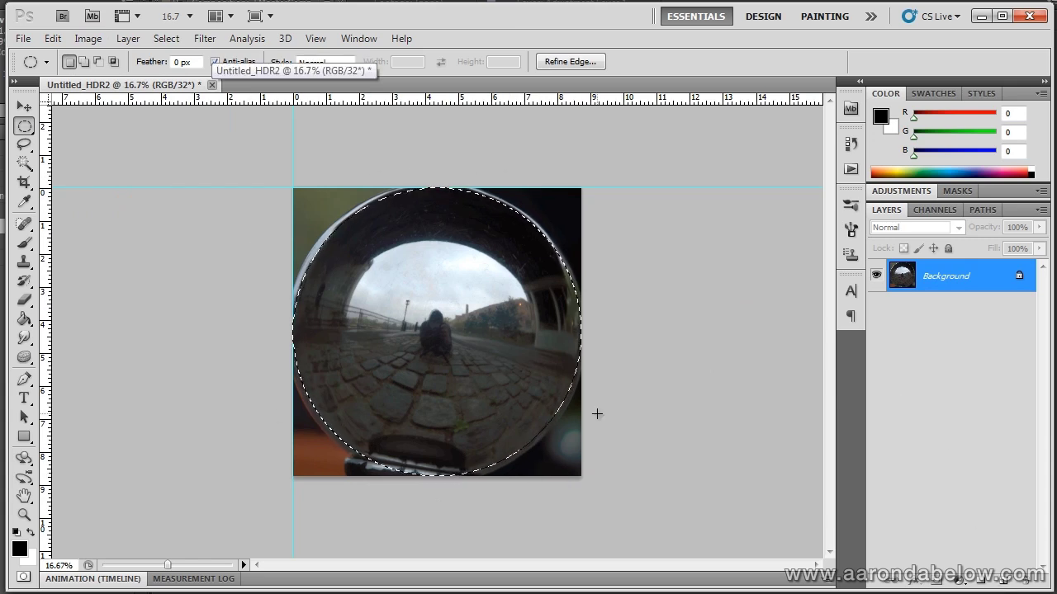
Expand the ball's circular selection by 20 pixels and add an empty Layer 1
{"action": "left_click", "coordinate": [162, 39]}
{"action": "mouse_move", "coordinate": [202, 218]}
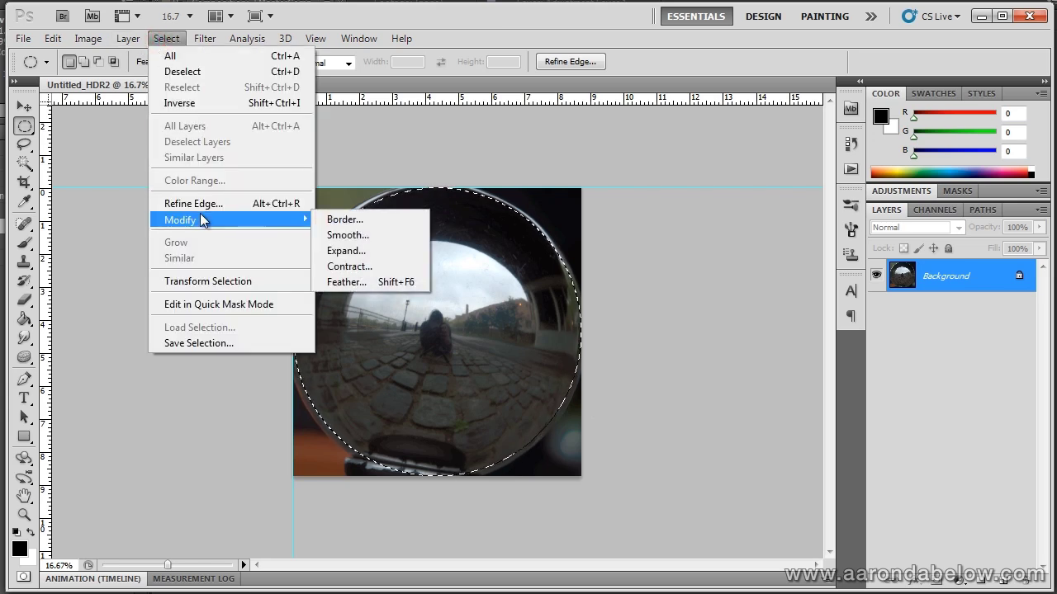
{"action": "left_click", "coordinate": [326, 252]}
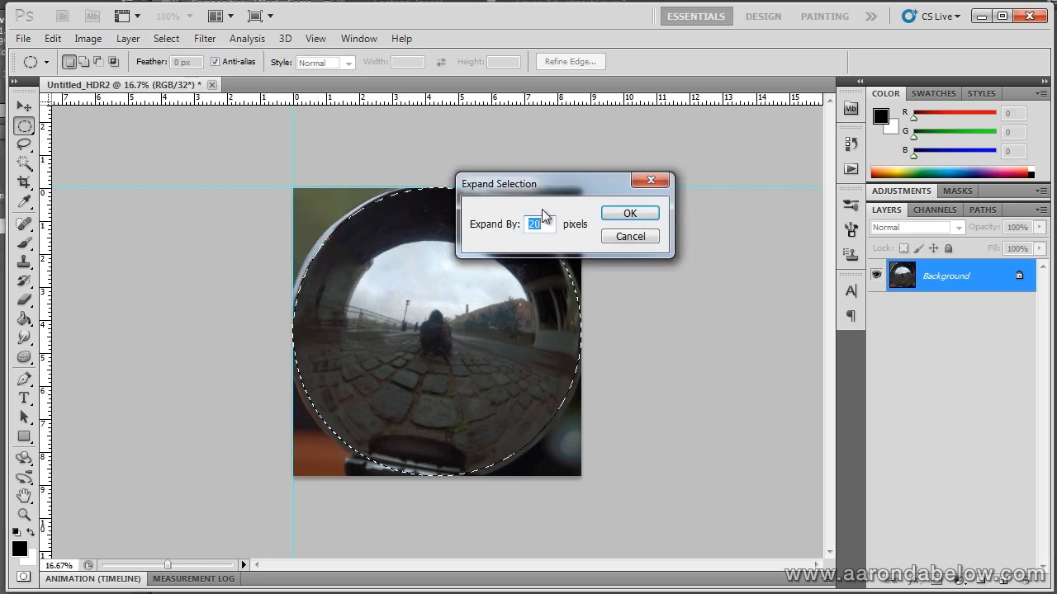
{"action": "left_click_drag", "start_coordinate": [547, 186], "coordinate": [418, 280]}
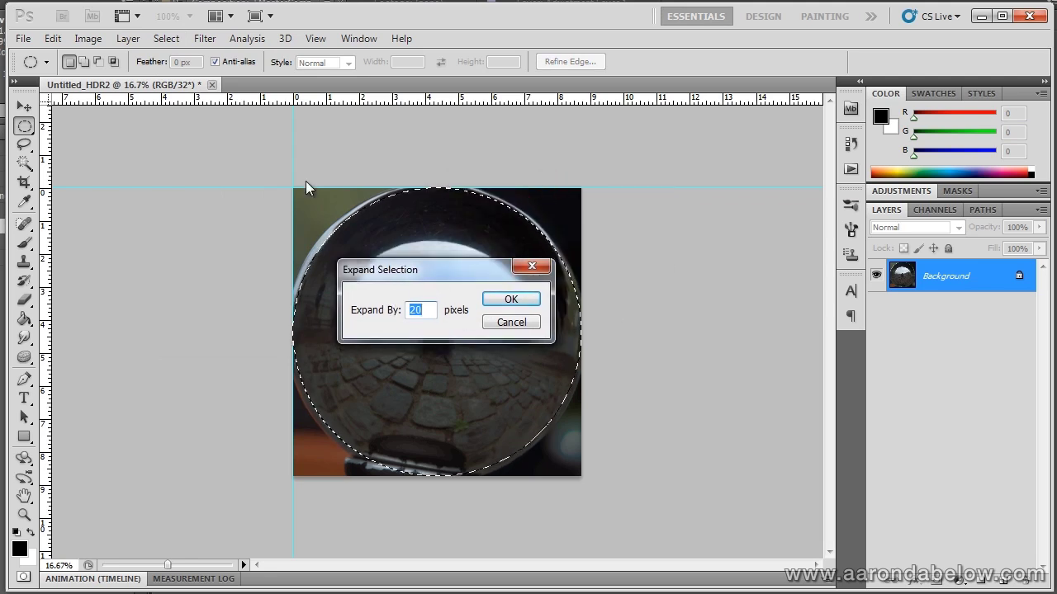
{"action": "left_click", "coordinate": [527, 303]}
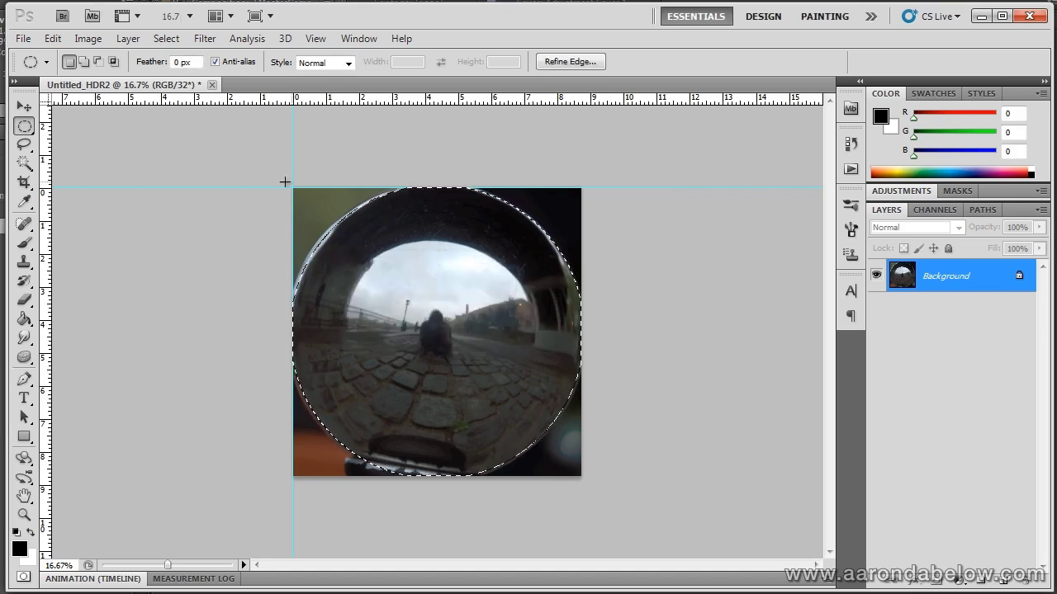
{"action": "left_click", "coordinate": [1003, 582]}
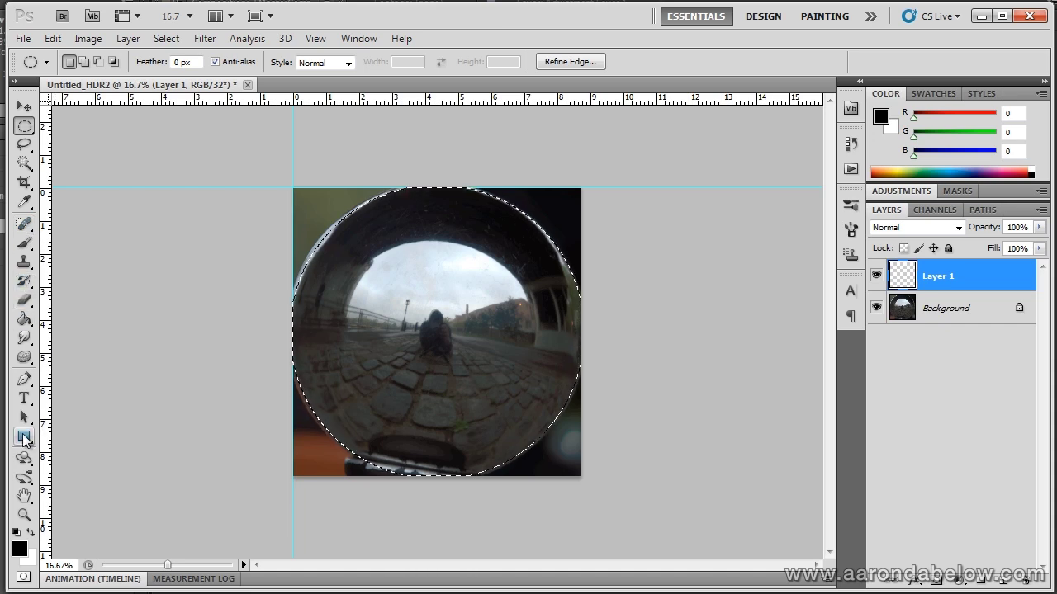
Cover the canvas with a rasterized black rectangle, clear the ball's circle, and deselect
{"action": "left_click_drag", "start_coordinate": [24, 437], "coordinate": [93, 440]}
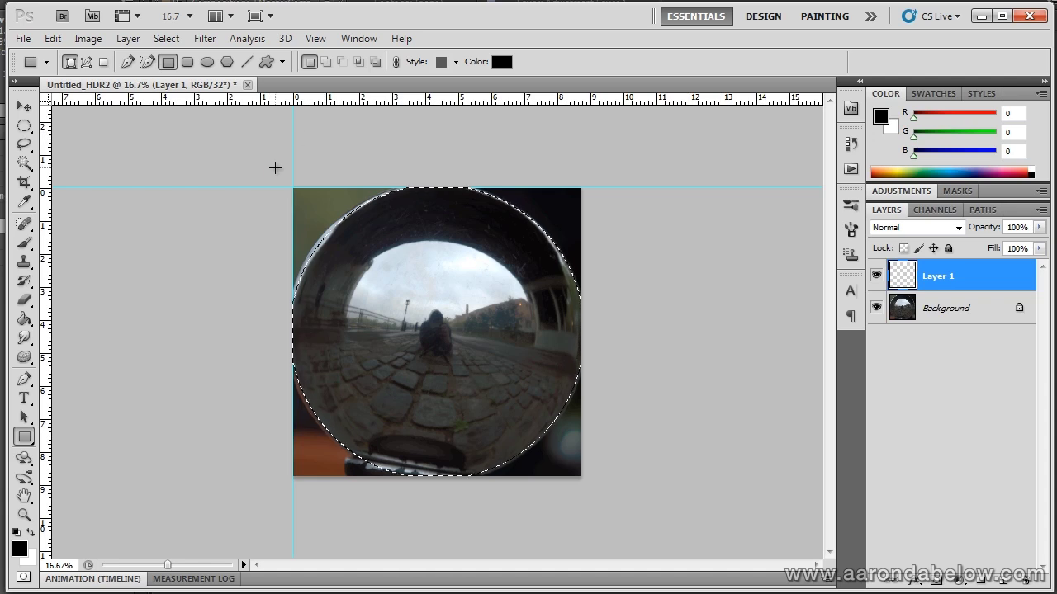
{"action": "left_click_drag", "start_coordinate": [275, 171], "coordinate": [603, 506]}
{"action": "right_click", "coordinate": [963, 284]}
{"action": "left_click", "coordinate": [1038, 424]}
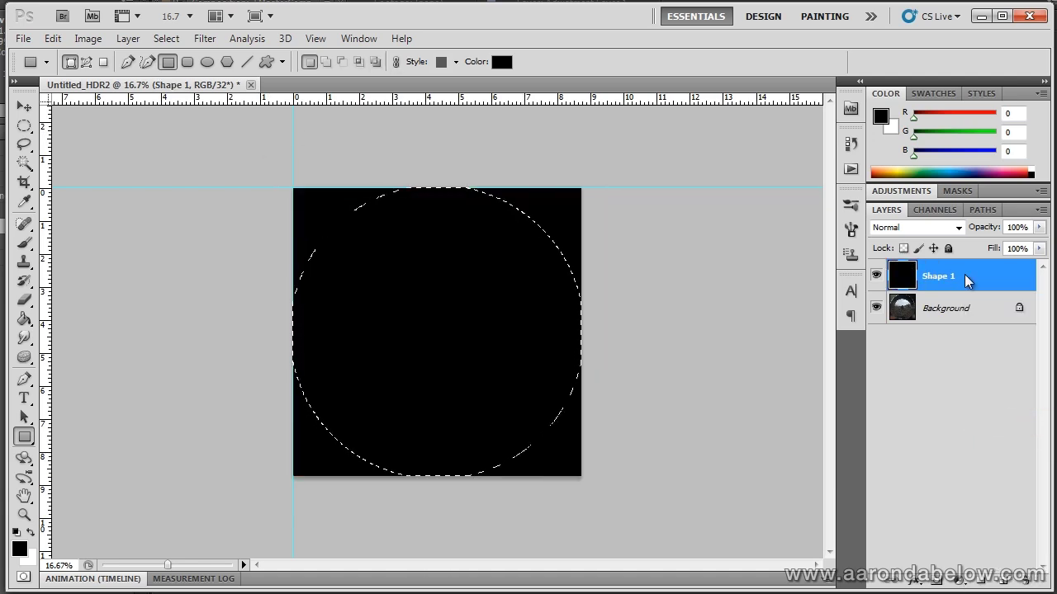
{"action": "key", "text": "Delete"}
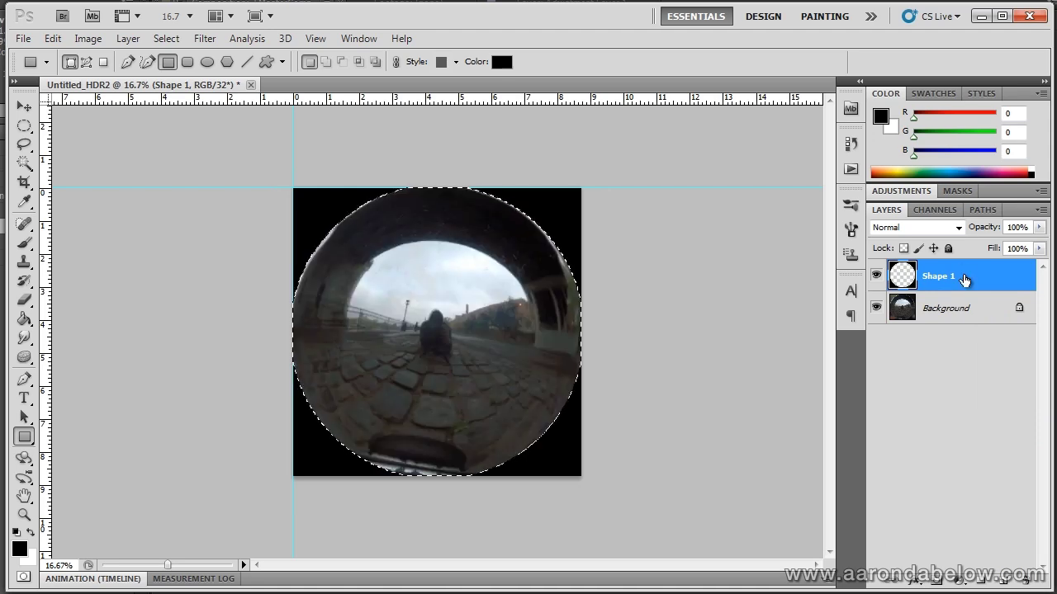
{"action": "key", "text": "ctrl+d"}
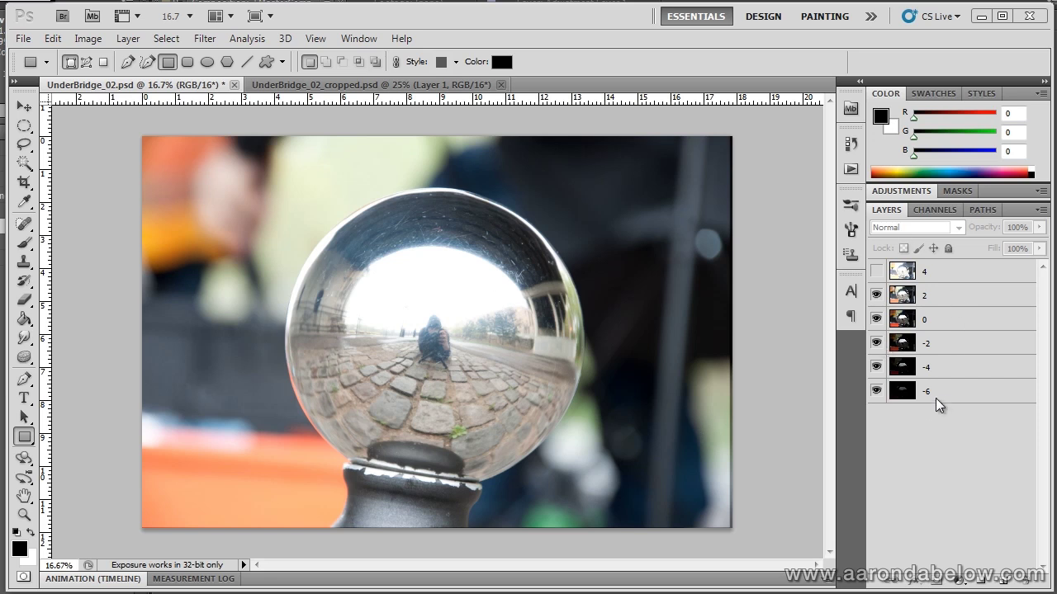
Set layer 2 to 50% opacity and compare it against layer 0
{"action": "left_click", "coordinate": [945, 296]}
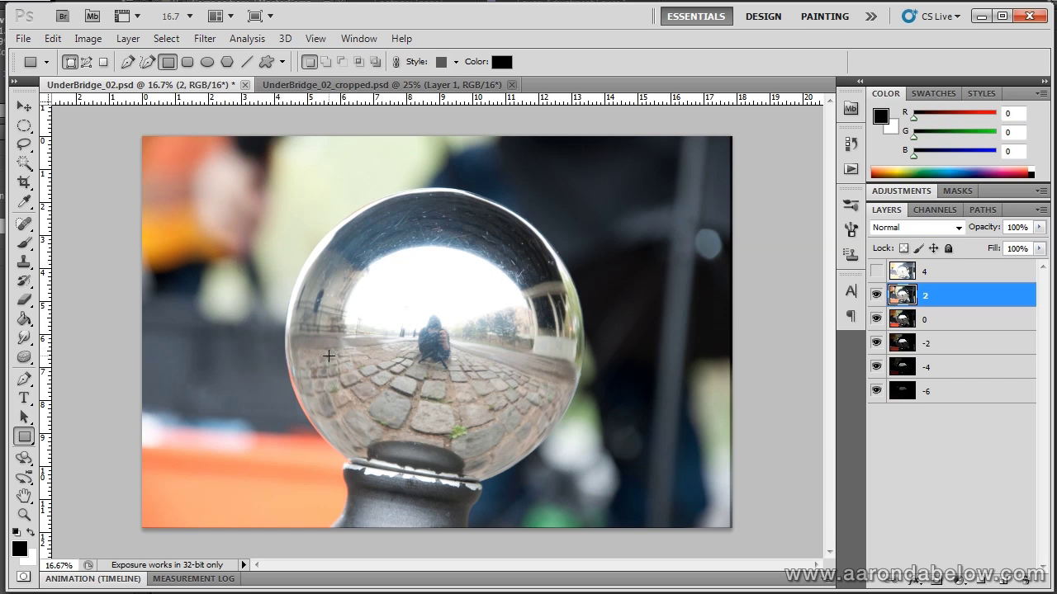
{"action": "double_click", "coordinate": [1018, 227]}
{"action": "type", "text": "50"}
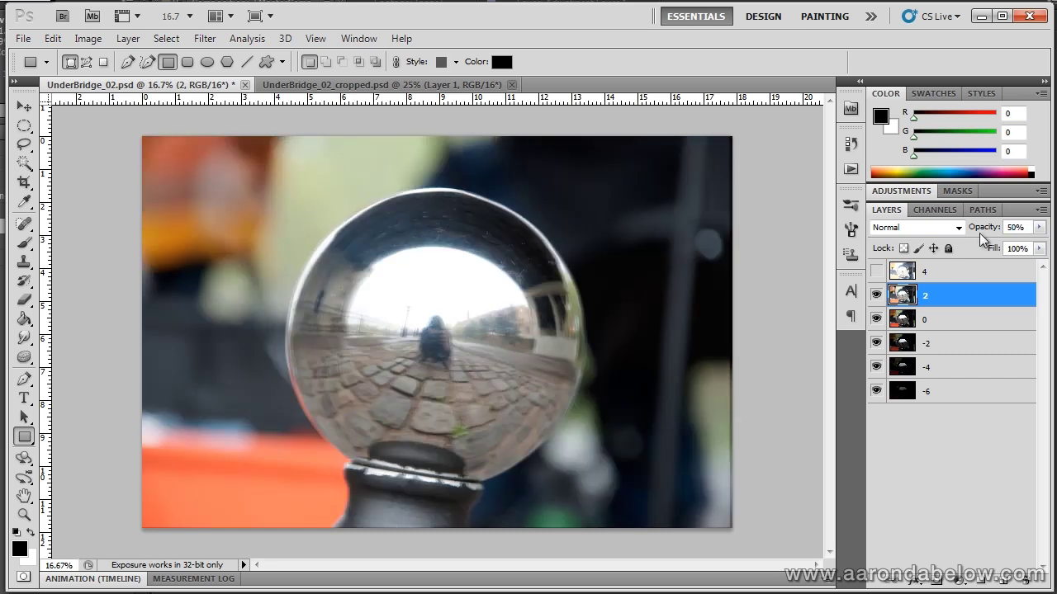
{"action": "left_click", "coordinate": [988, 328]}
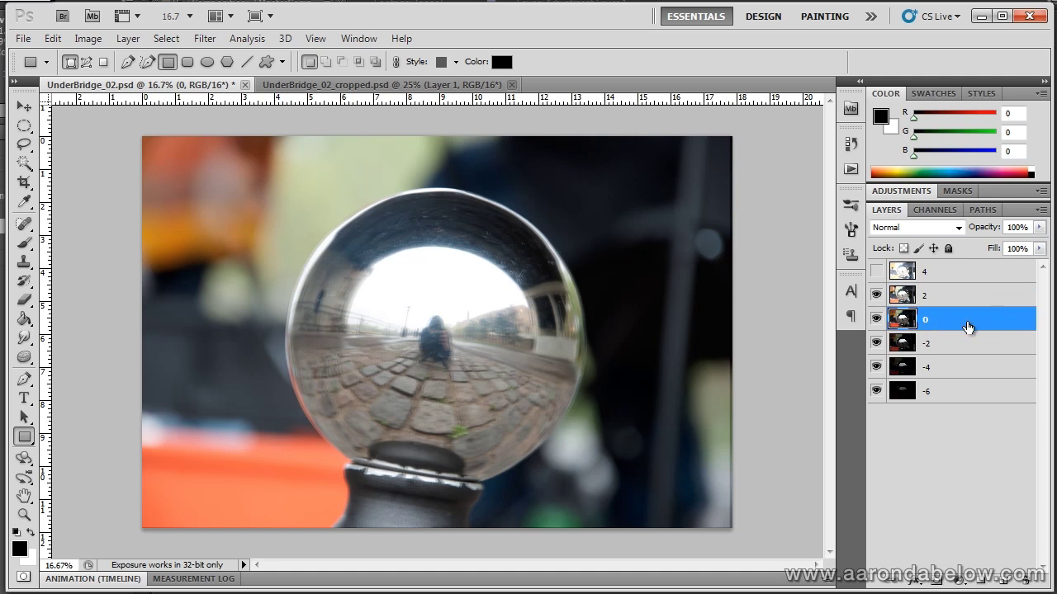
{"action": "left_click", "coordinate": [971, 300]}
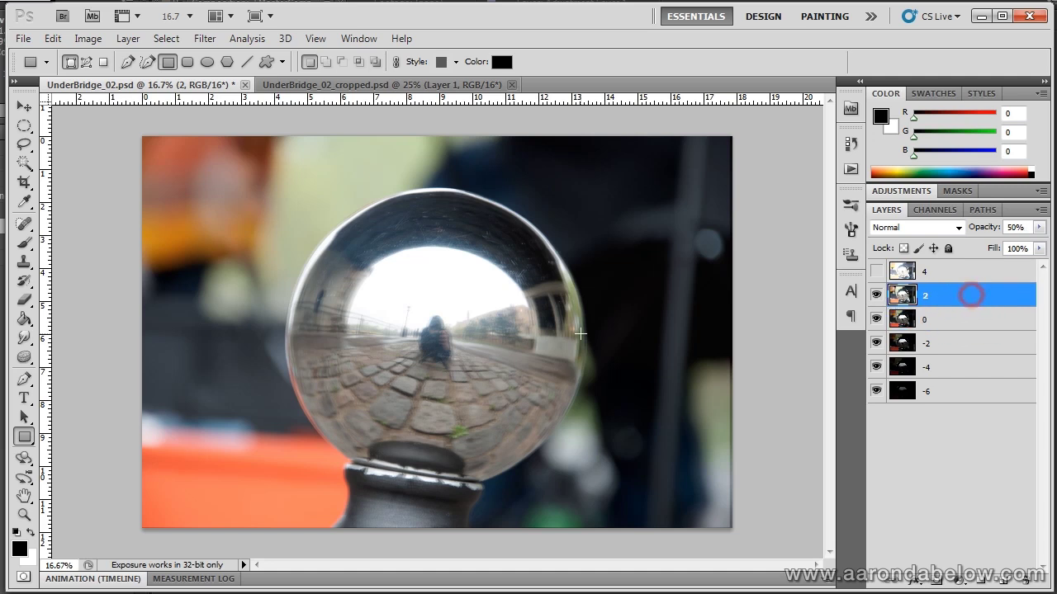
Zoom into the ball's edge to check alignment, then zoom back out
{"action": "left_click", "coordinate": [24, 514]}
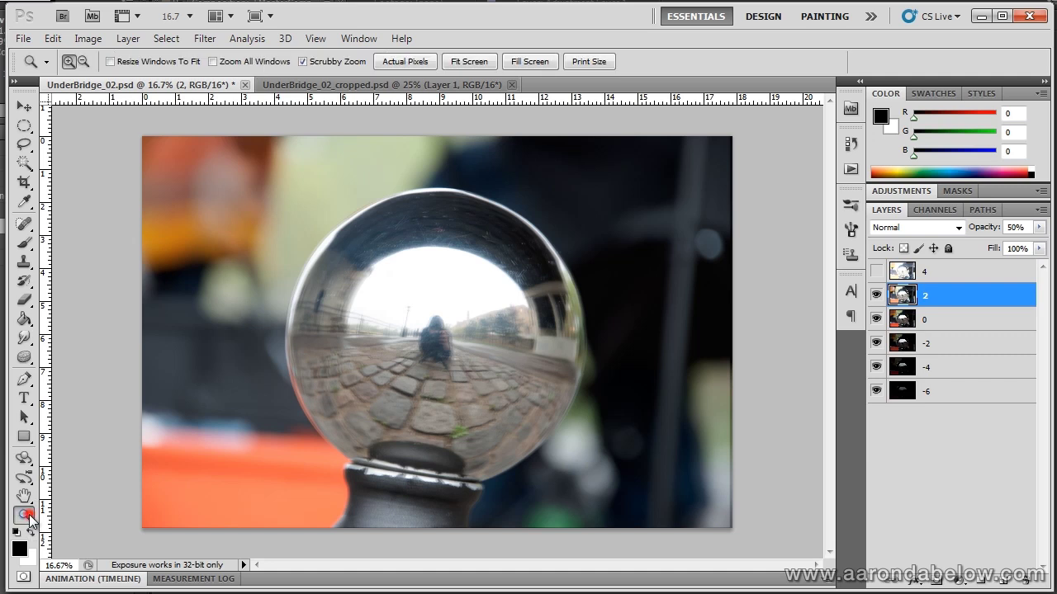
{"action": "left_click_drag", "start_coordinate": [360, 339], "coordinate": [697, 224]}
{"action": "left_click", "coordinate": [697, 223]}
{"action": "left_click", "coordinate": [682, 264]}
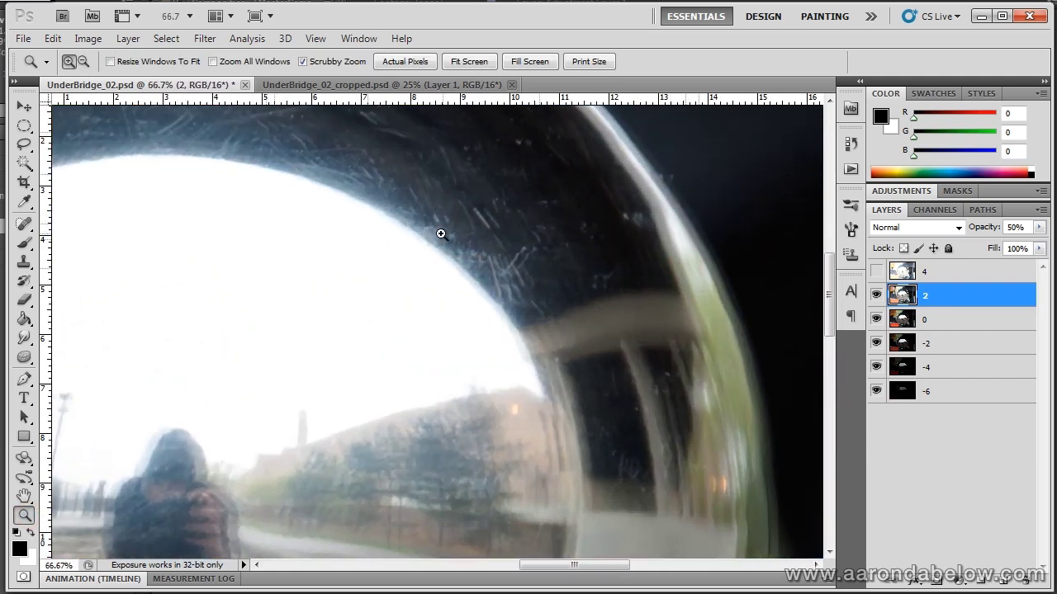
{"action": "left_click", "coordinate": [474, 318], "text": "alt"}
{"action": "left_click", "coordinate": [474, 318], "text": "alt"}
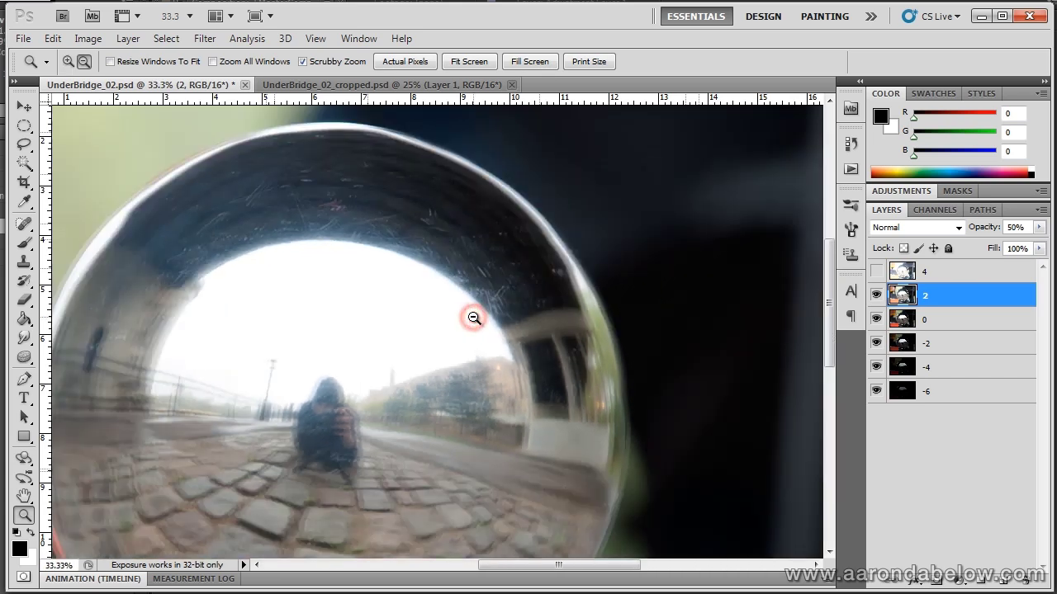
{"action": "left_click", "coordinate": [474, 318], "text": "alt"}
{"action": "left_click", "coordinate": [474, 318], "text": "alt"}
Nudge layer 2 right to align it and restore its opacity to 100%
{"action": "left_click", "coordinate": [24, 106]}
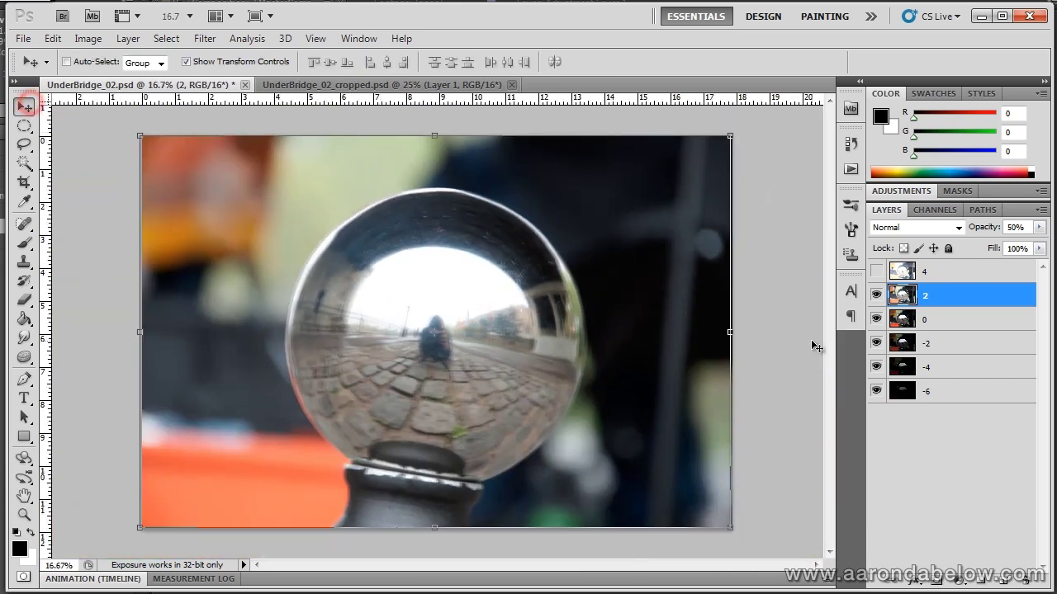
{"action": "key", "text": "Right"}
{"action": "key", "text": "Right"}
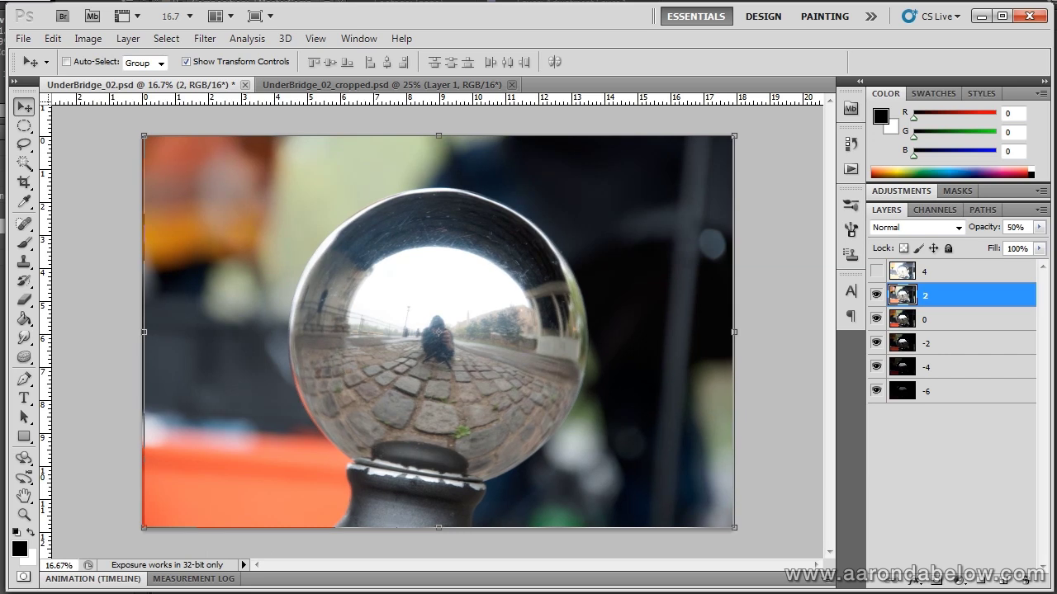
{"action": "left_click", "coordinate": [1039, 227]}
{"action": "left_click_drag", "start_coordinate": [1000, 242], "coordinate": [1033, 241]}
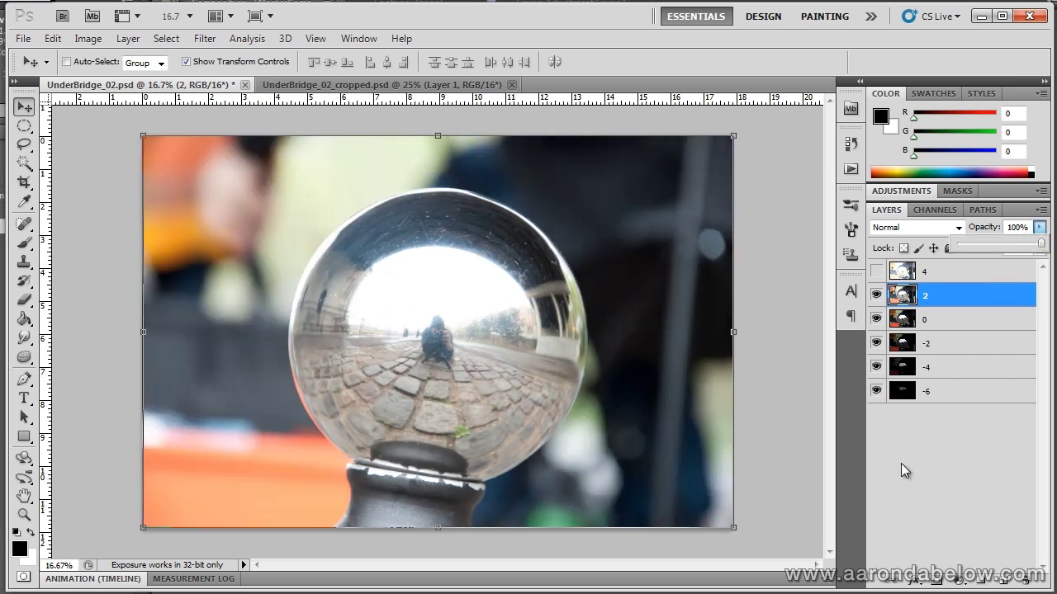
{"action": "left_click", "coordinate": [905, 465]}
Toggle the exposure layers' visibility to compare them, then reselect layer 2
{"action": "left_click", "coordinate": [877, 270]}
{"action": "left_click", "coordinate": [876, 270]}
{"action": "left_click", "coordinate": [877, 294]}
{"action": "left_click", "coordinate": [877, 320]}
{"action": "left_click", "coordinate": [876, 342]}
{"action": "left_click", "coordinate": [876, 343]}
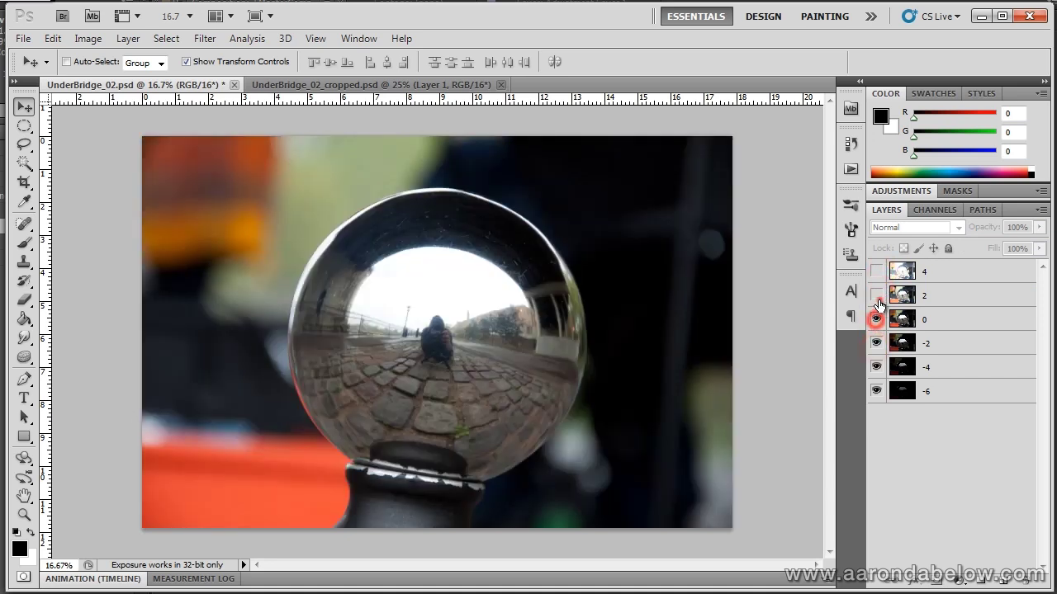
{"action": "left_click", "coordinate": [878, 305]}
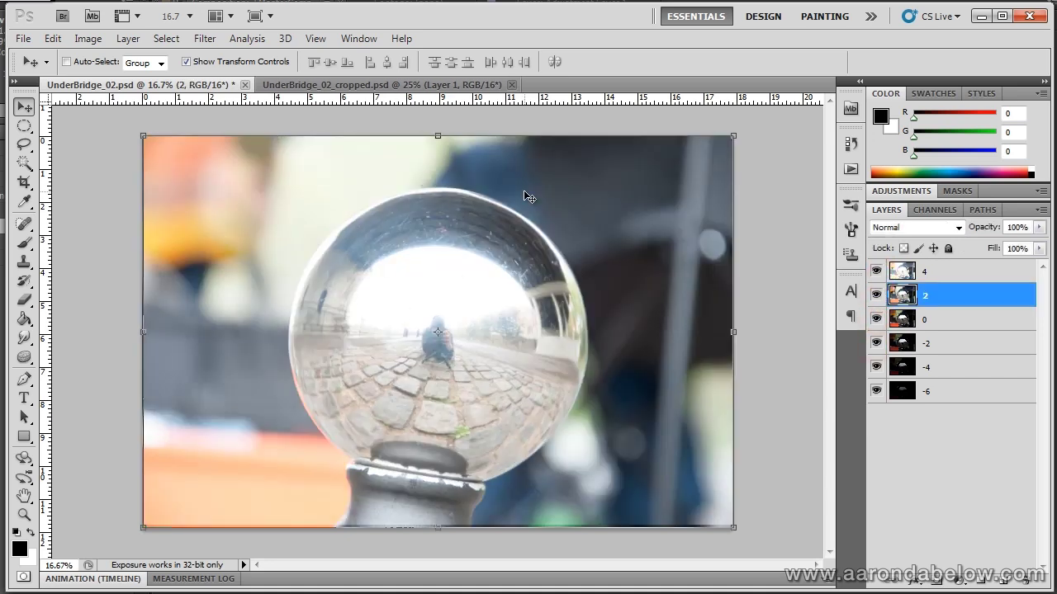
In UnderBridge_02_cropped, hide Layer 1, 4 and 2 and select layer 0
{"action": "left_click", "coordinate": [328, 89]}
{"action": "left_click_drag", "start_coordinate": [877, 275], "coordinate": [877, 308]}
{"action": "left_click_drag", "start_coordinate": [879, 345], "coordinate": [877, 308]}
{"action": "left_click", "coordinate": [877, 307]}
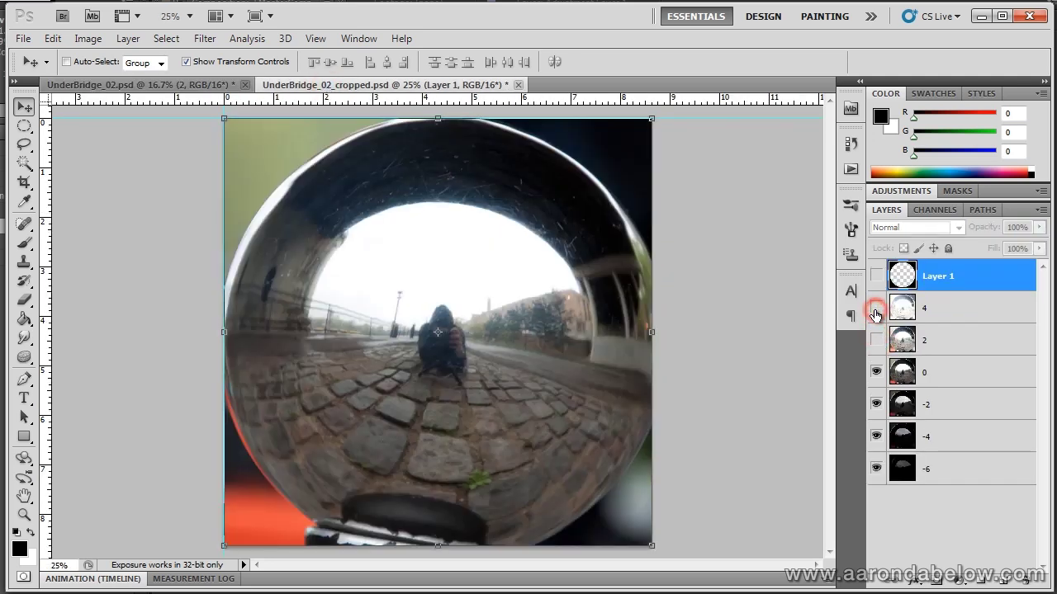
{"action": "left_click", "coordinate": [967, 373]}
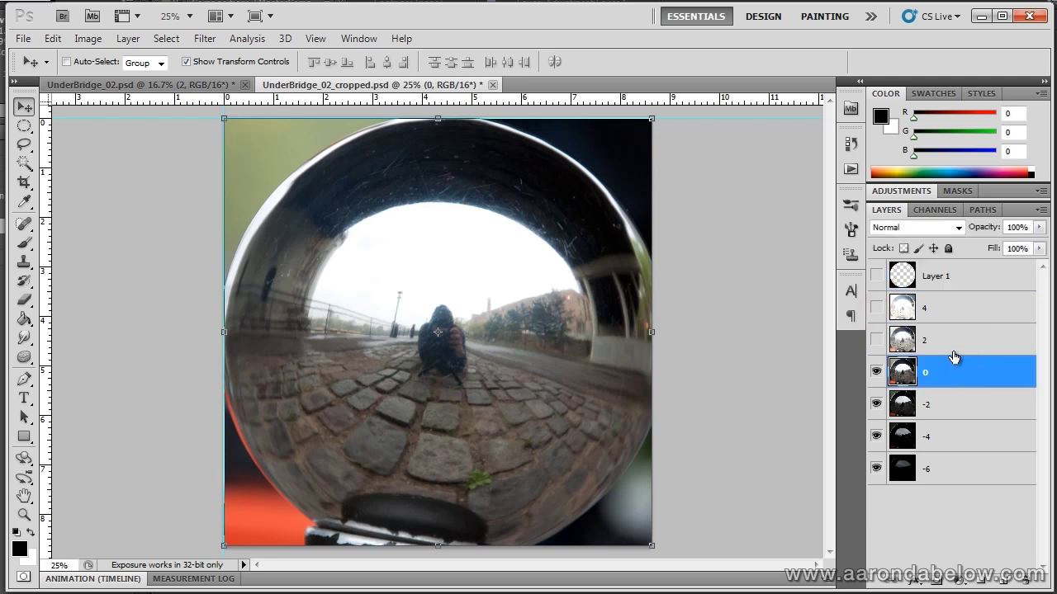
Save the image as a layerless TIFF, overwriting UnderBridge02_0.tif
{"action": "left_click", "coordinate": [23, 38]}
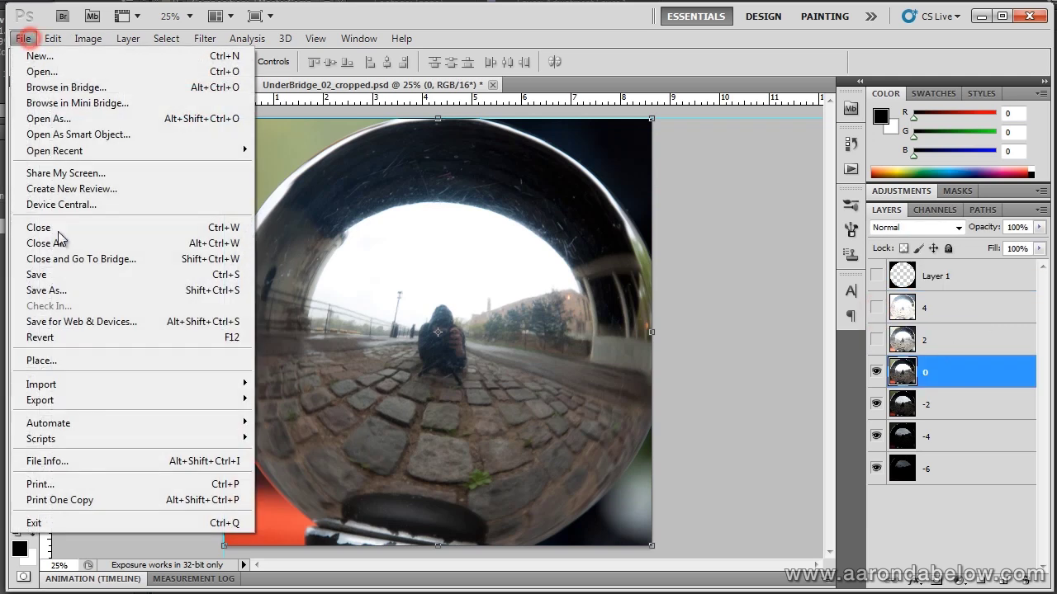
{"action": "left_click", "coordinate": [96, 292]}
{"action": "left_click", "coordinate": [535, 360]}
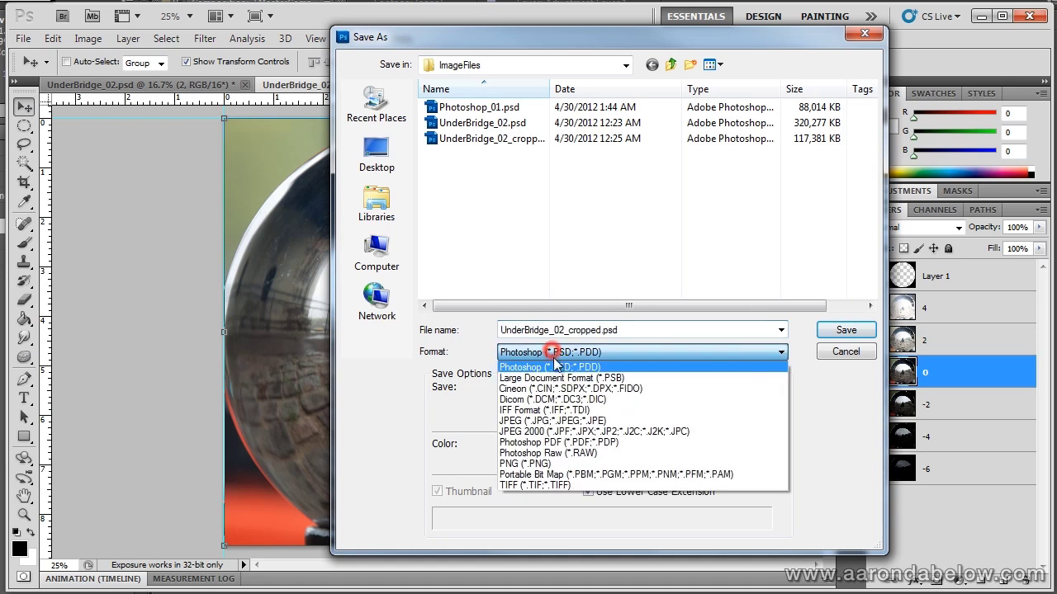
{"action": "left_click", "coordinate": [550, 483]}
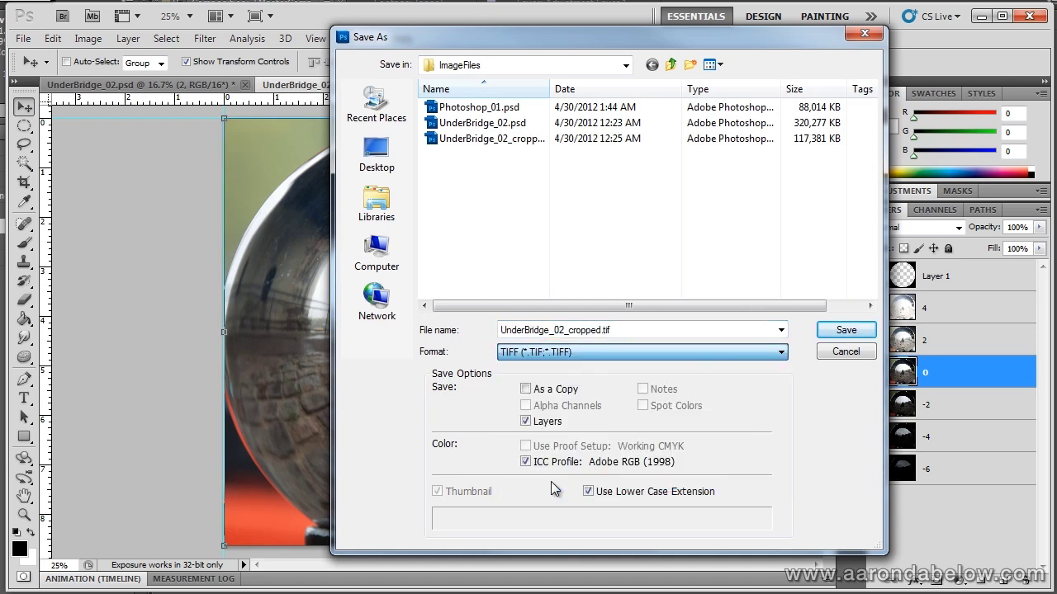
{"action": "left_click", "coordinate": [564, 353]}
{"action": "left_click", "coordinate": [564, 352]}
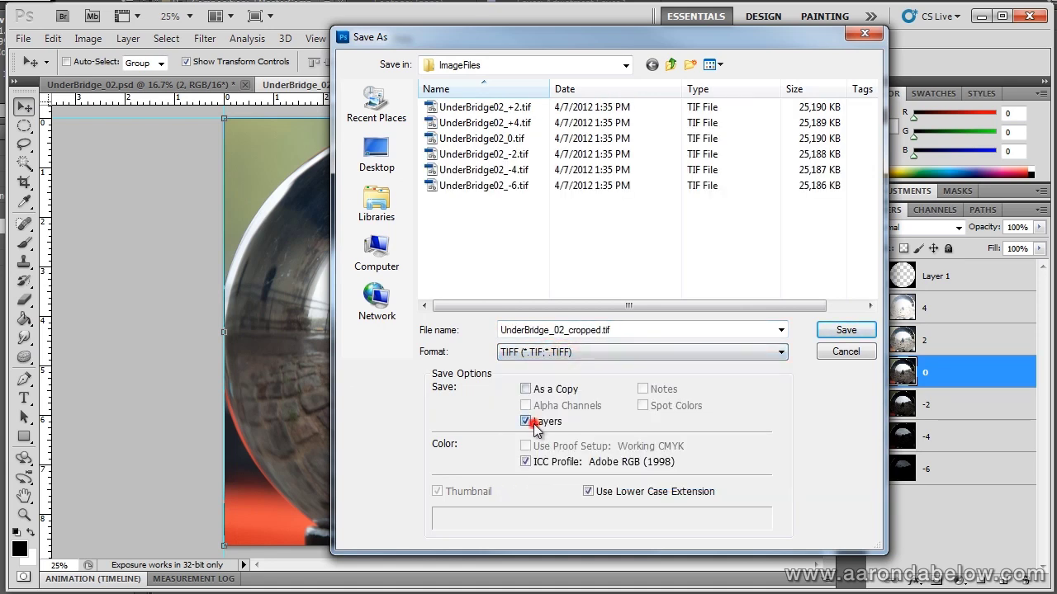
{"action": "left_click", "coordinate": [529, 417]}
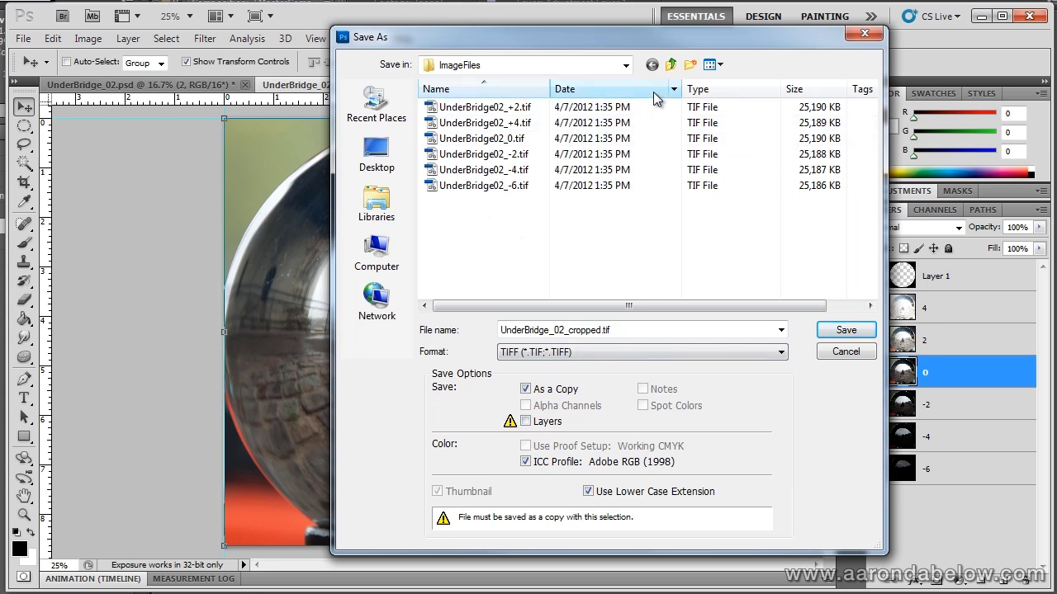
{"action": "left_click_drag", "start_coordinate": [662, 39], "coordinate": [417, 49]}
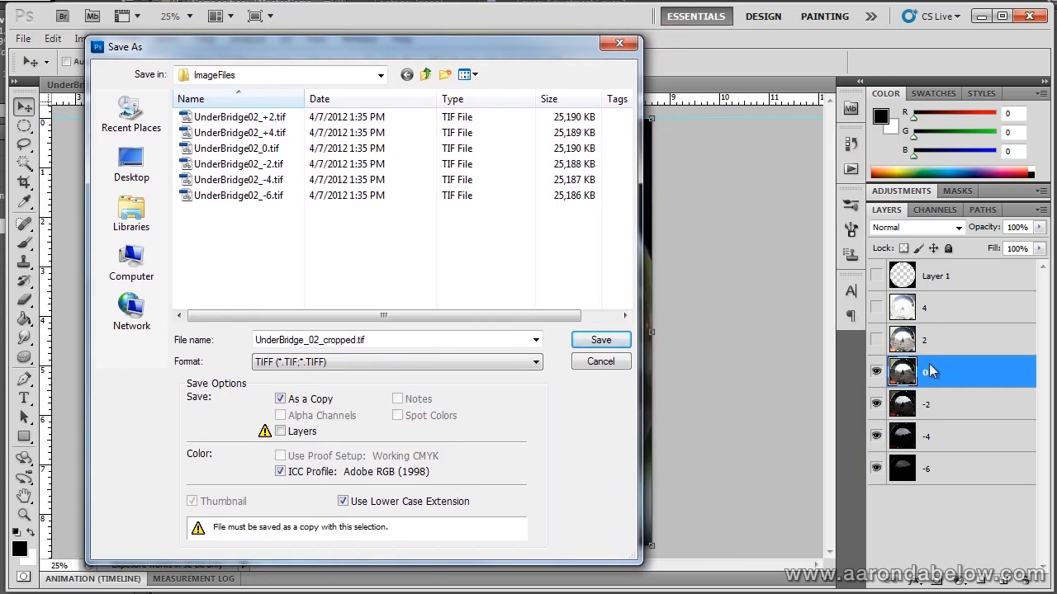
{"action": "left_click", "coordinate": [299, 149]}
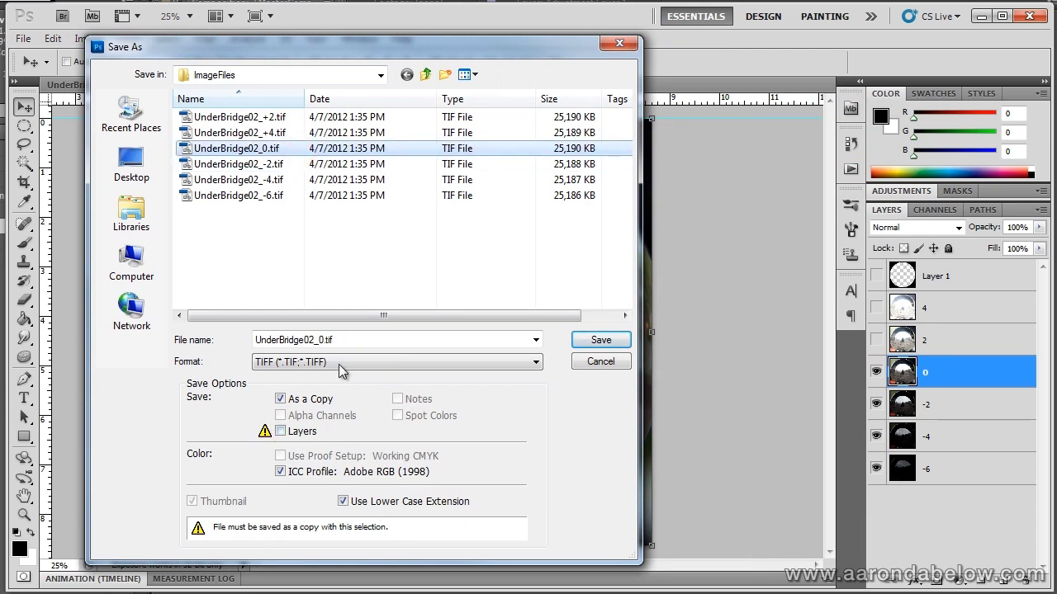
{"action": "double_click", "coordinate": [273, 150]}
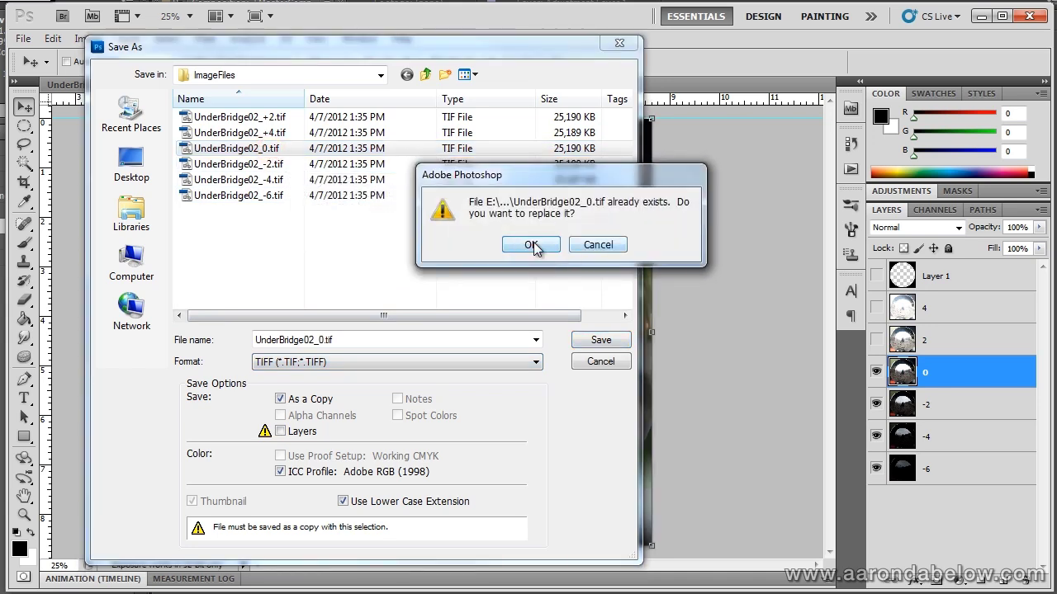
{"action": "left_click", "coordinate": [534, 242]}
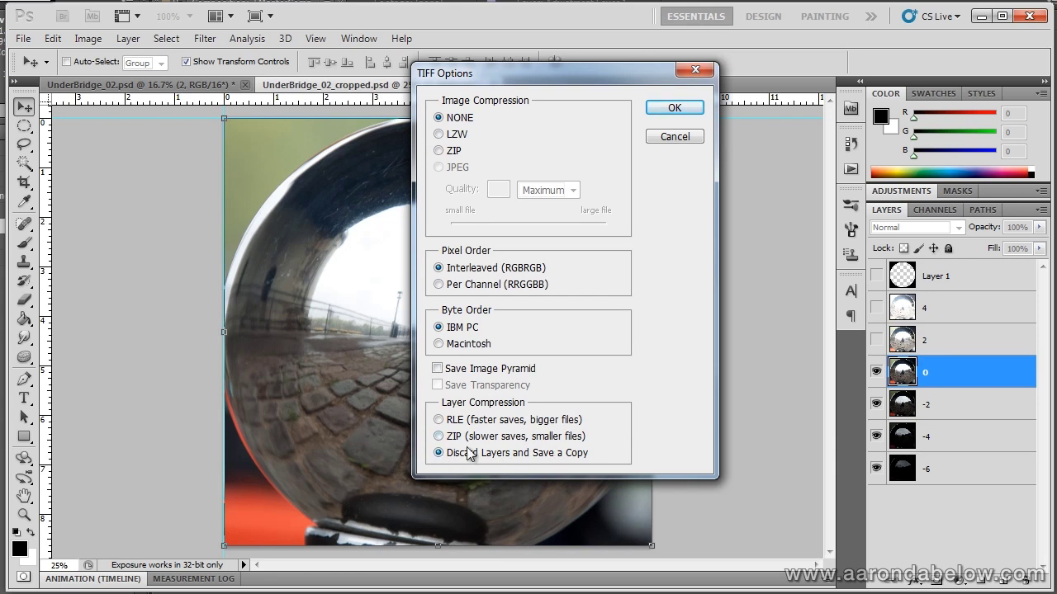
{"action": "left_click", "coordinate": [672, 108]}
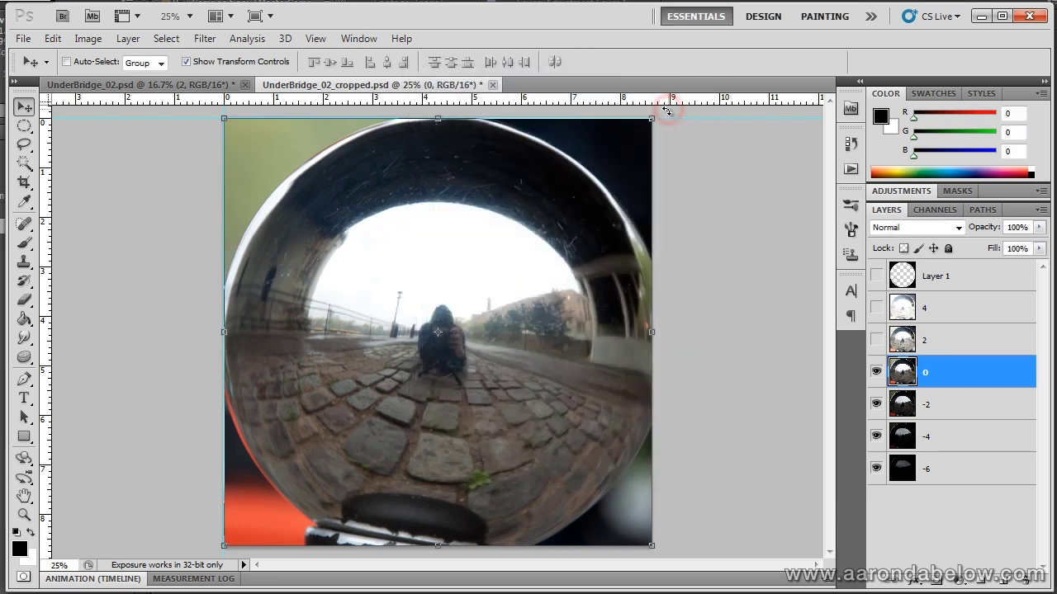
Select the six UnderBridge02 TIFs in the folder, then switch to Picturenaut
{"action": "key", "text": "alt+Tab"}
{"action": "left_click", "coordinate": [525, 278]}
{"action": "left_click", "coordinate": [533, 364], "text": "shift"}
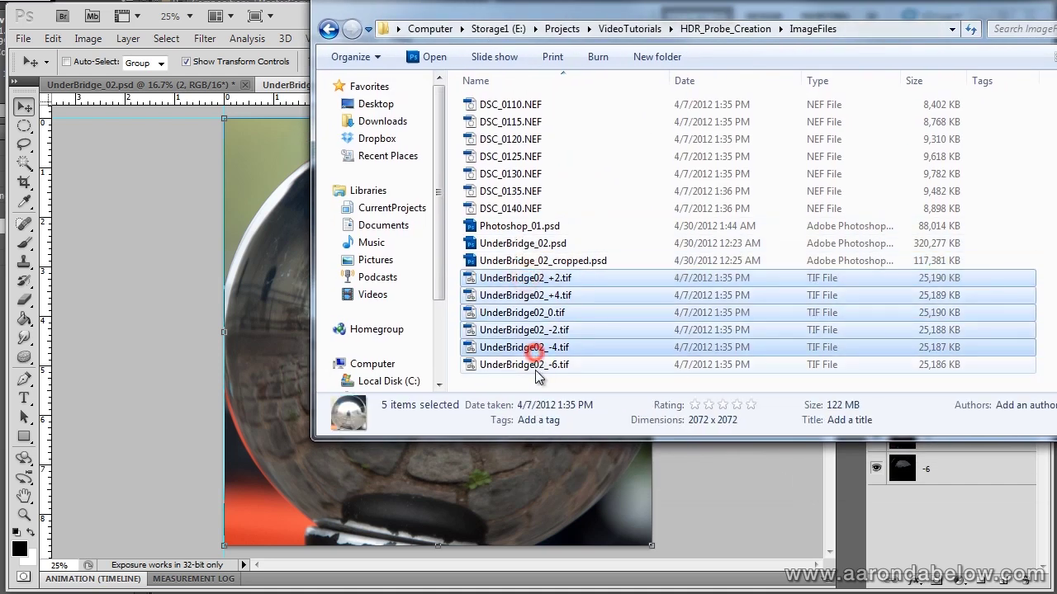
{"action": "left_click_drag", "start_coordinate": [644, 15], "coordinate": [520, 33]}
{"action": "key", "text": "alt+Tab"}
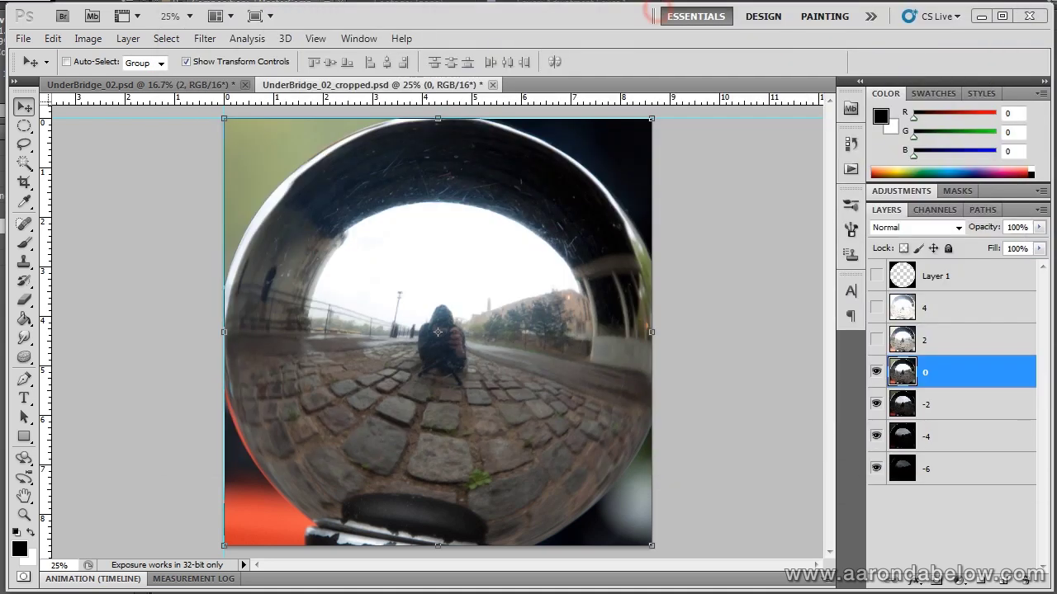
{"action": "key", "text": "alt+Tab"}
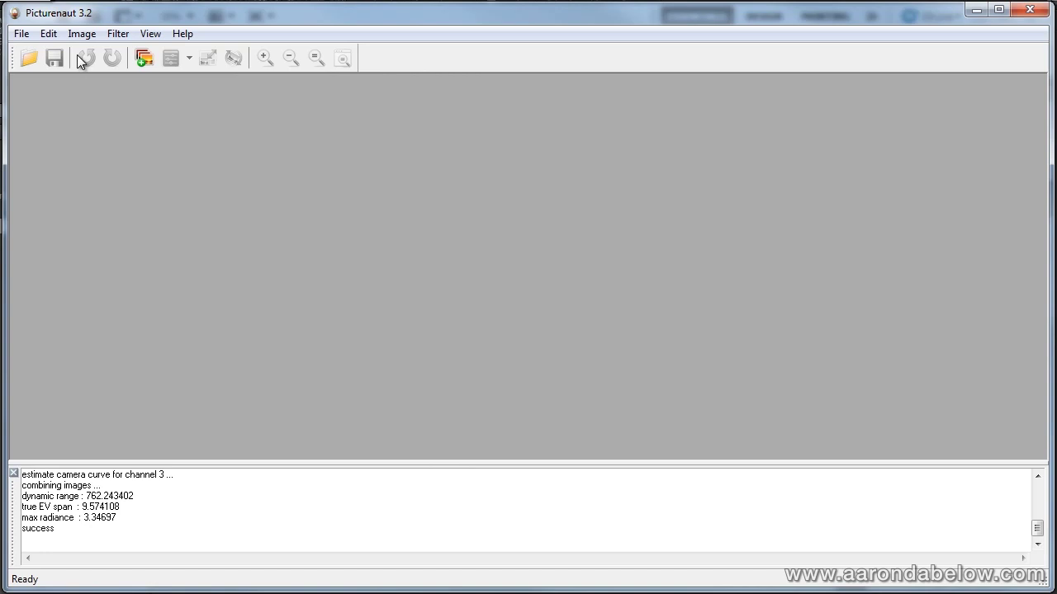
Open Generate HDRI and drag the six UnderBridge02 TIFs into its input images list
{"action": "left_click", "coordinate": [143, 63]}
{"action": "left_click_drag", "start_coordinate": [699, 195], "coordinate": [696, 133]}
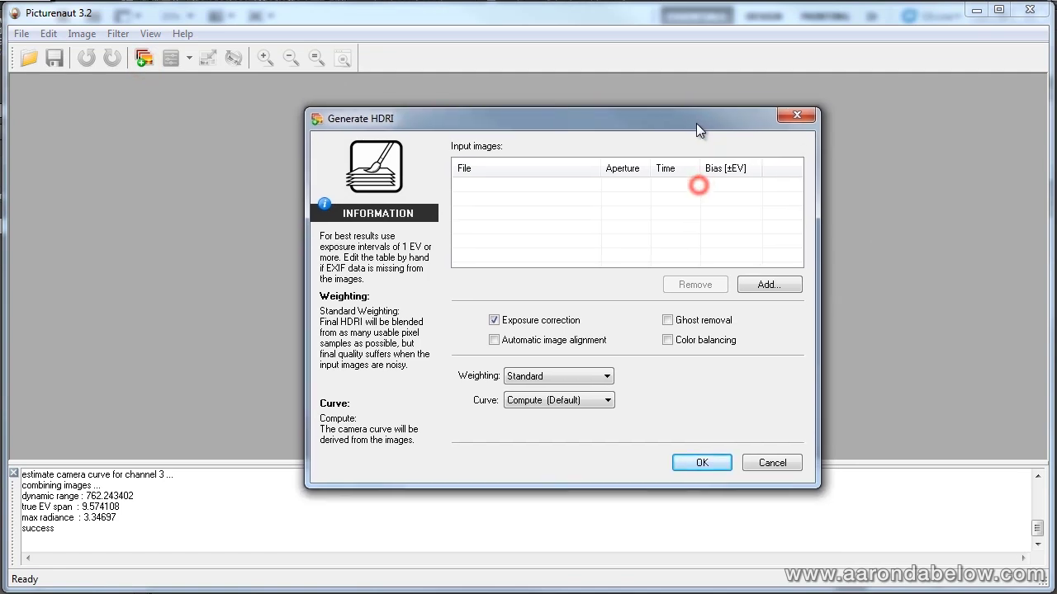
{"action": "key", "text": "alt+Tab"}
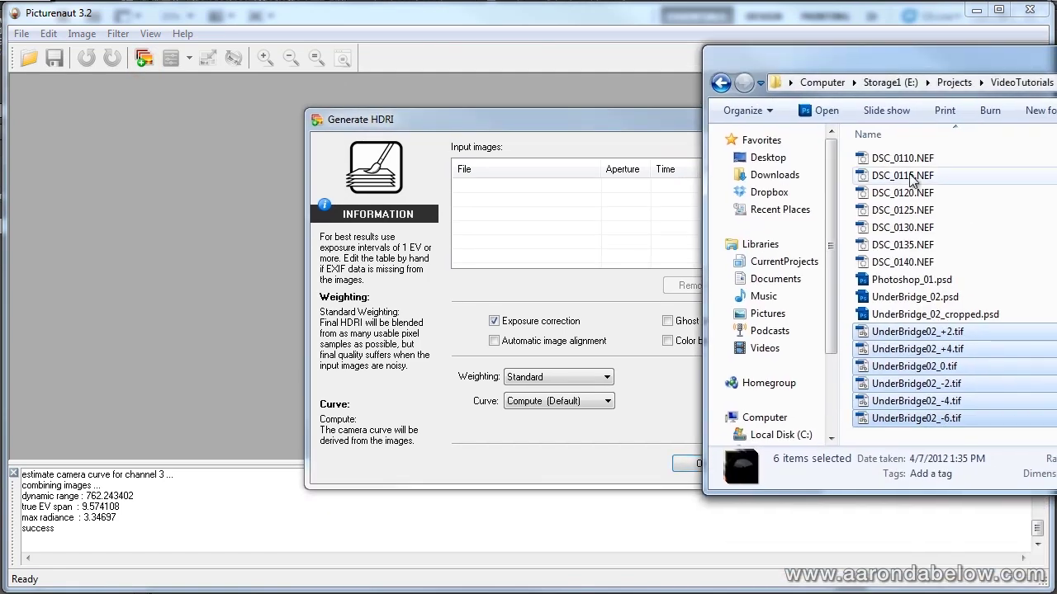
{"action": "left_click_drag", "start_coordinate": [936, 365], "coordinate": [607, 233]}
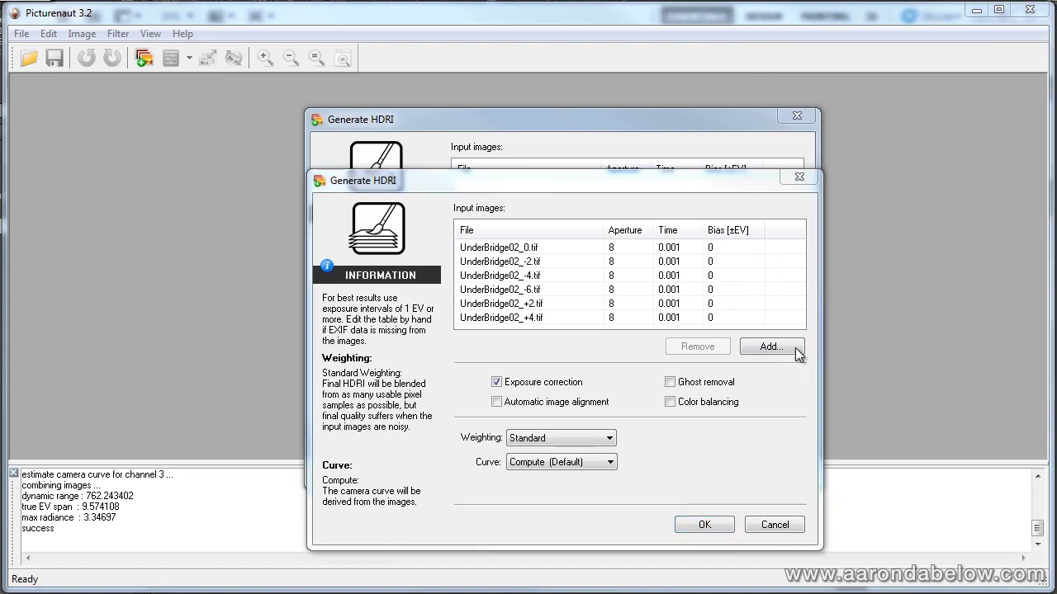
{"action": "left_click_drag", "start_coordinate": [531, 189], "coordinate": [573, 224]}
{"action": "left_click_drag", "start_coordinate": [694, 217], "coordinate": [677, 106]}
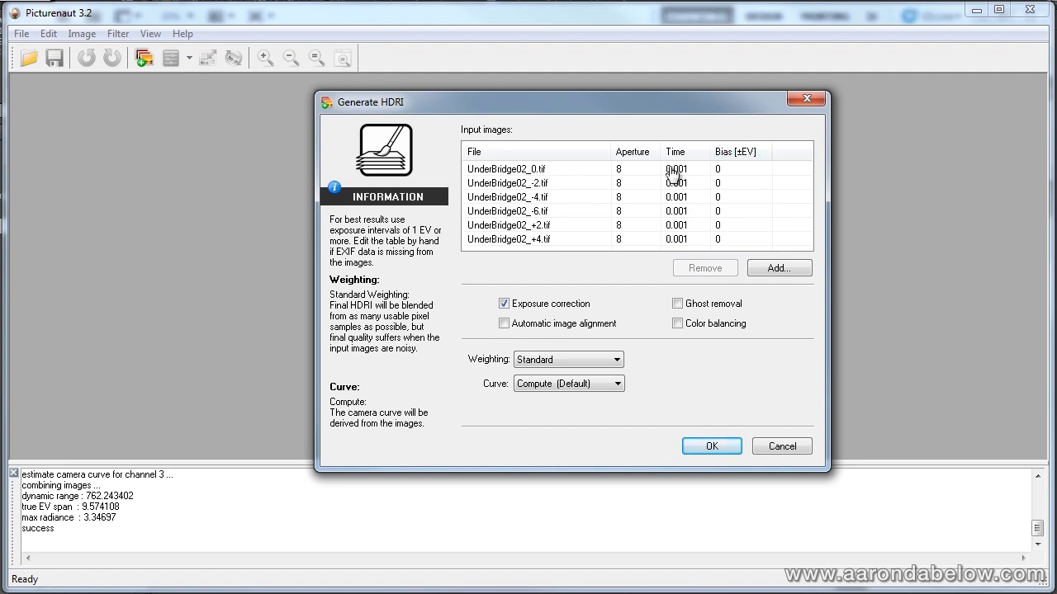
Enter EV biases -2, -4, -6, 2 and 4 for the brackets and generate the HDR
{"action": "double_click", "coordinate": [718, 184]}
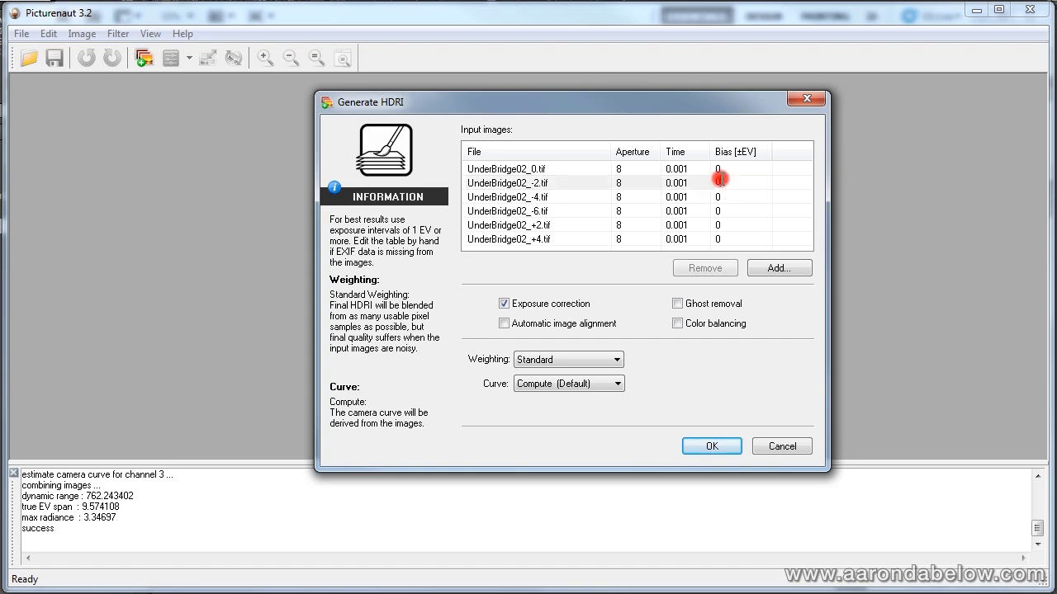
{"action": "type", "text": "-2"}
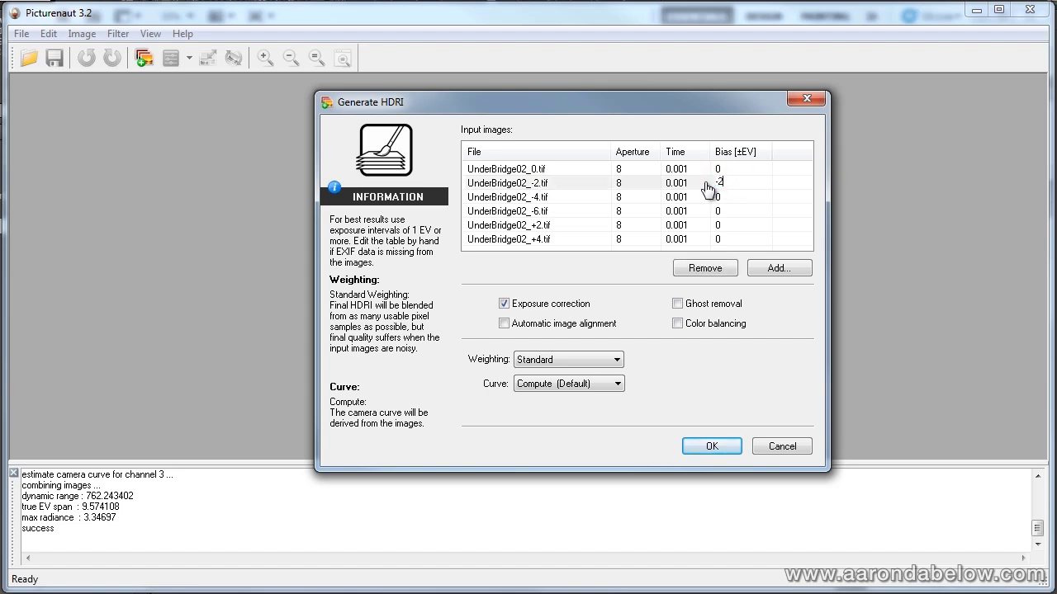
{"action": "double_click", "coordinate": [739, 197]}
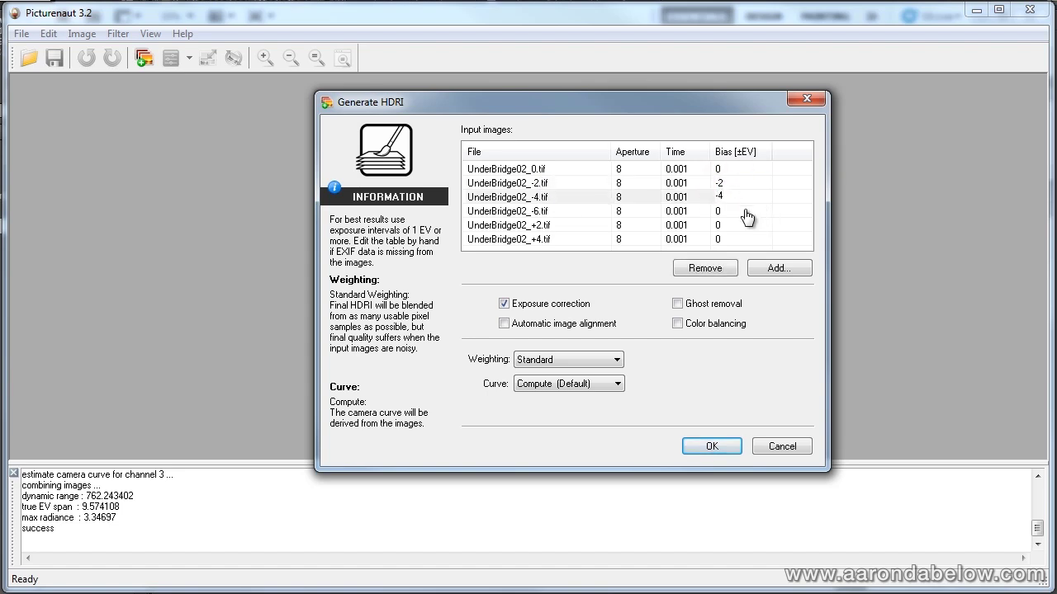
{"action": "double_click", "coordinate": [743, 210]}
{"action": "type", "text": "-"}
{"action": "type", "text": "6"}
{"action": "key", "text": "Down"}
{"action": "type", "text": "2"}
{"action": "key", "text": "Down"}
{"action": "type", "text": "4"}
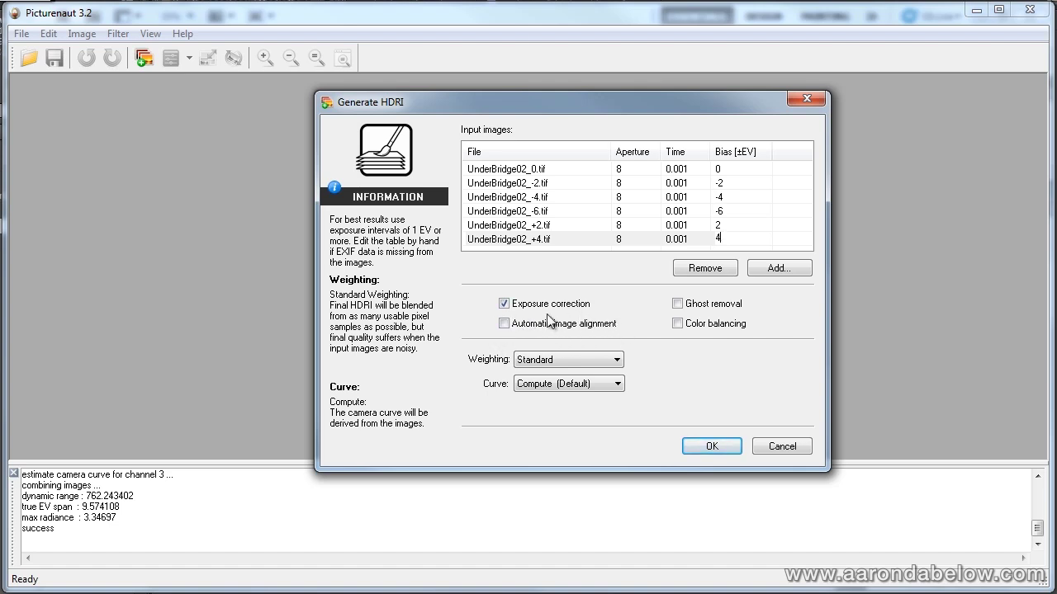
{"action": "left_click", "coordinate": [717, 448]}
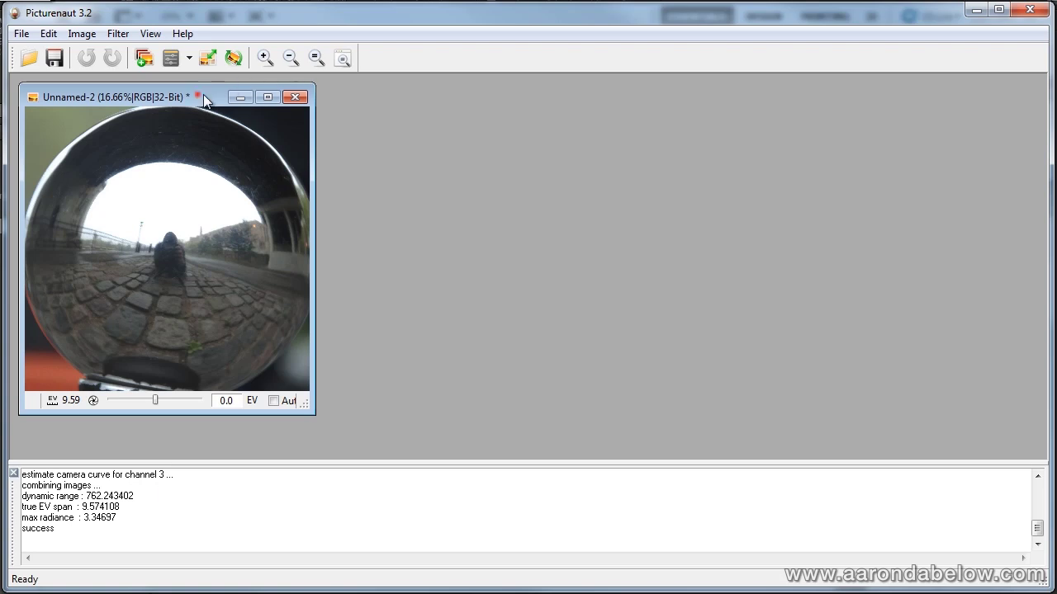
Preview the HDR across exposure levels with the EV slider, then reset exposure to 0 EV
{"action": "left_click_drag", "start_coordinate": [198, 100], "coordinate": [388, 110]}
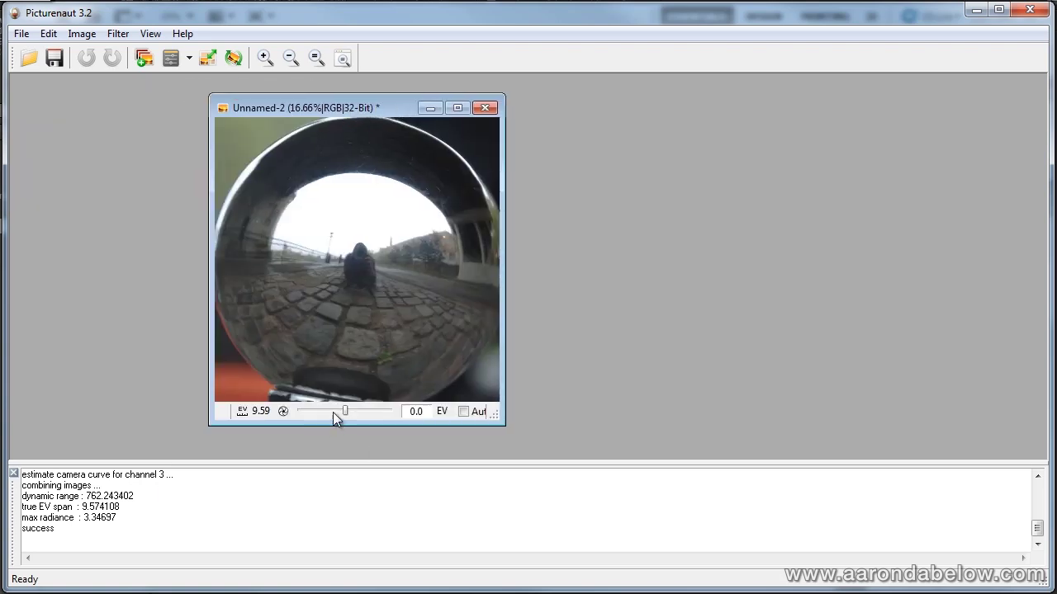
{"action": "mouse_move", "coordinate": [348, 411]}
{"action": "left_mouse_down"}
{"action": "mouse_move", "coordinate": [361, 411]}
{"action": "mouse_move", "coordinate": [329, 411]}
{"action": "mouse_move", "coordinate": [357, 416]}
{"action": "mouse_move", "coordinate": [336, 413]}
{"action": "mouse_move", "coordinate": [345, 413]}
{"action": "left_mouse_up"}
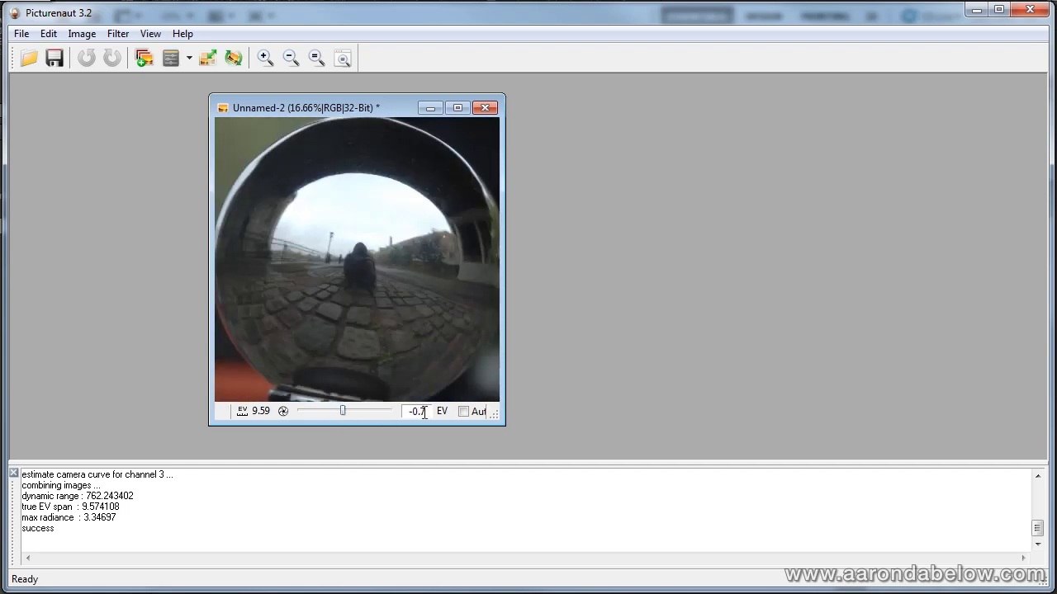
{"action": "key", "text": "Tab"}
{"action": "type", "text": "0"}
{"action": "key", "text": "Return"}
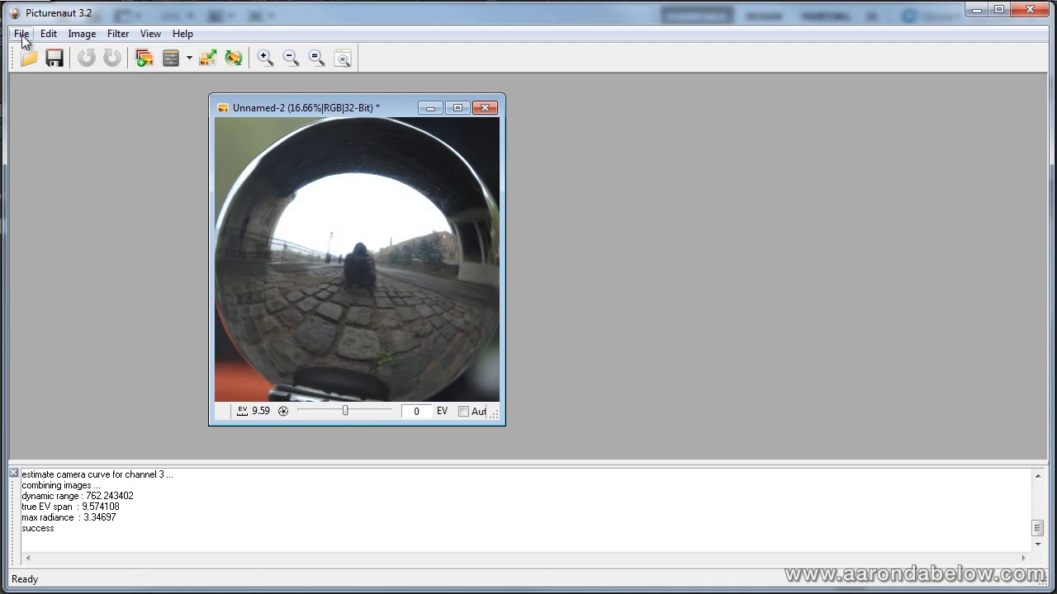
Save the merged Picturenaut HDR, picking a format from Save as type and naming it 01.hdr
{"action": "left_click", "coordinate": [54, 57]}
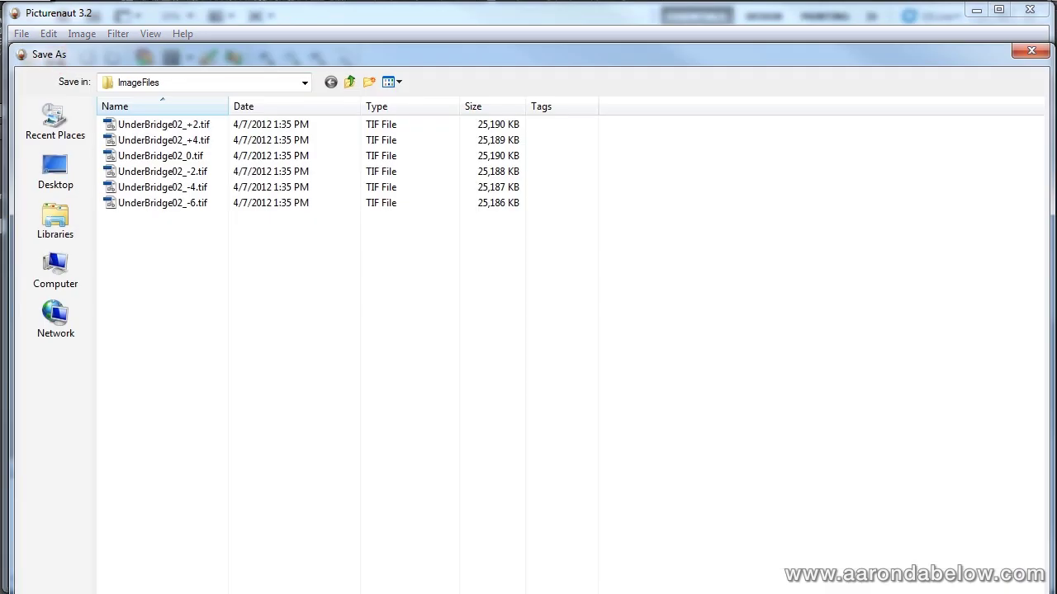
{"action": "left_click", "coordinate": [283, 550]}
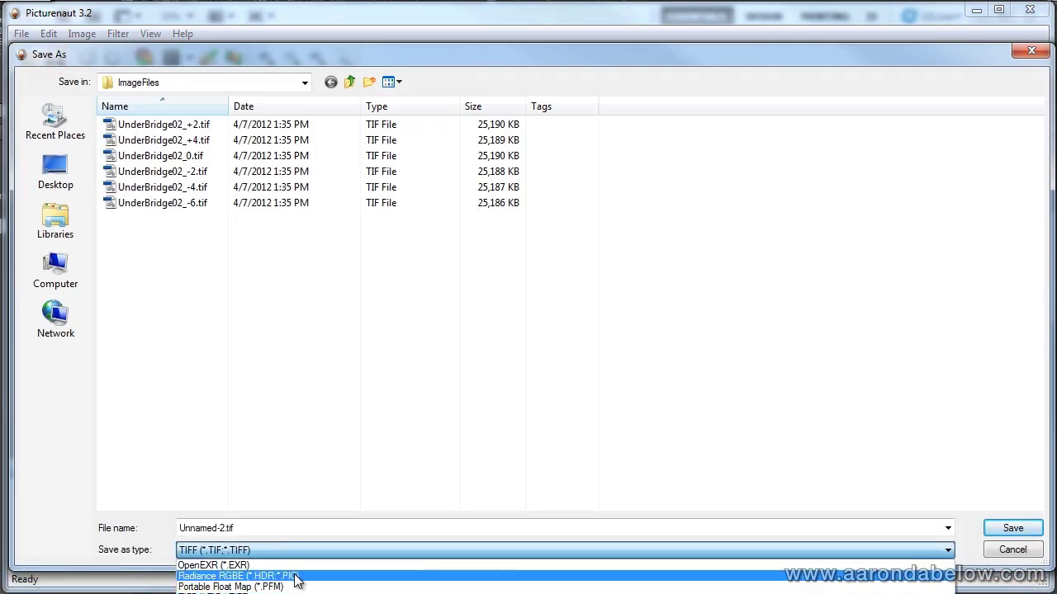
{"action": "left_click", "coordinate": [306, 566]}
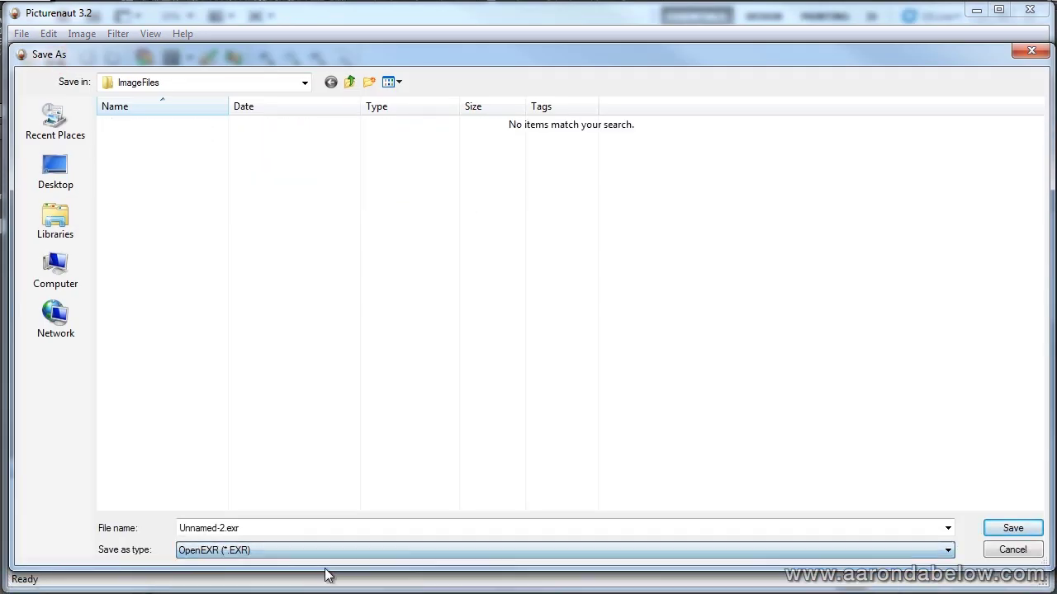
{"action": "double_click", "coordinate": [231, 526]}
{"action": "type", "text": "01.hdr"}
{"action": "key", "text": "Return"}
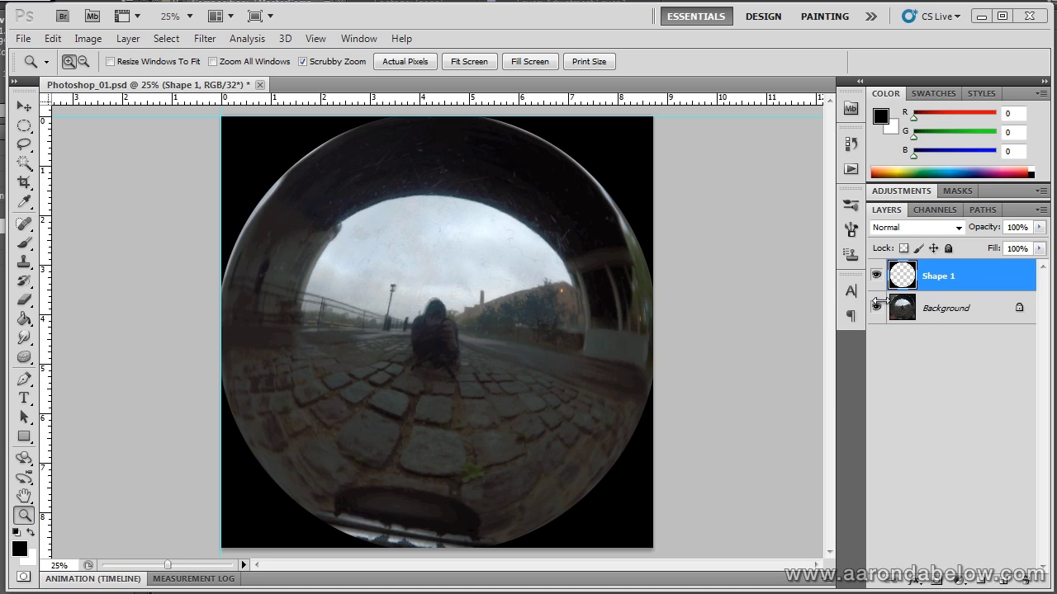
Toggle Shape 1's visibility to compare the image, then select the Background layer
{"action": "left_click", "coordinate": [877, 279]}
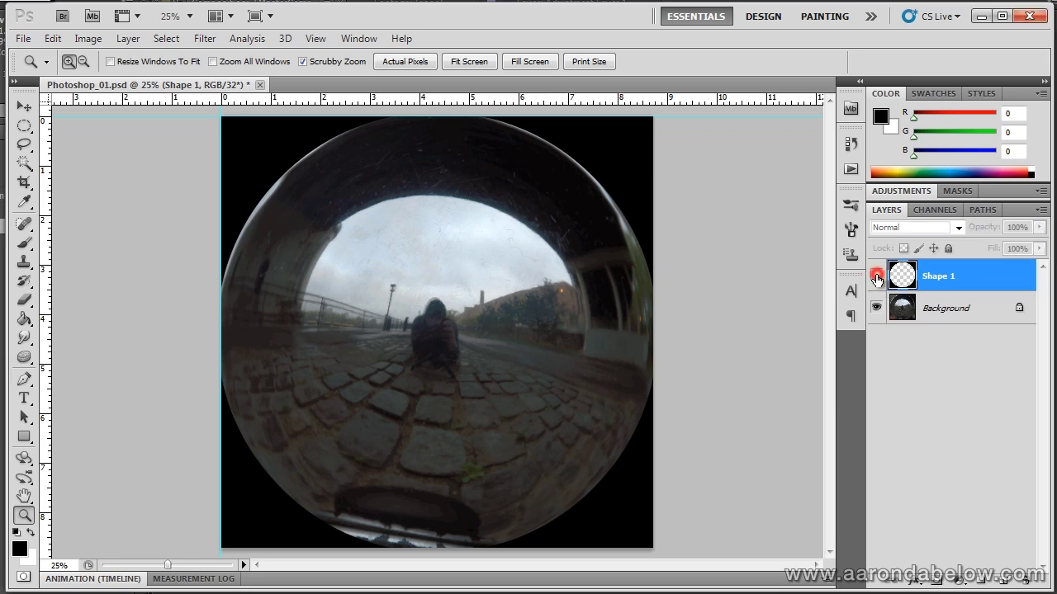
{"action": "left_click", "coordinate": [877, 277]}
{"action": "left_click", "coordinate": [879, 279]}
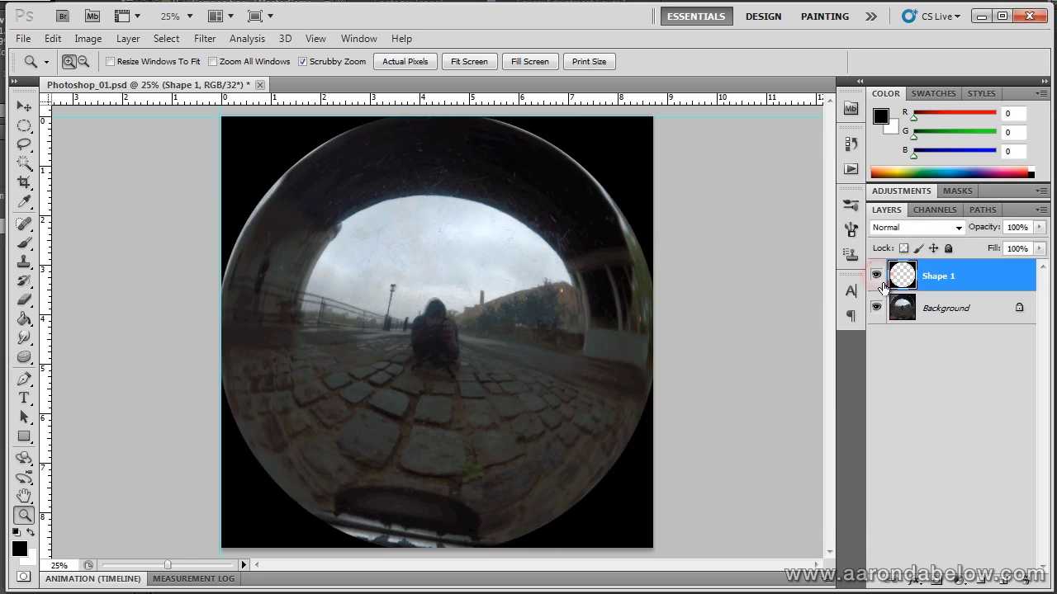
{"action": "left_click", "coordinate": [970, 308]}
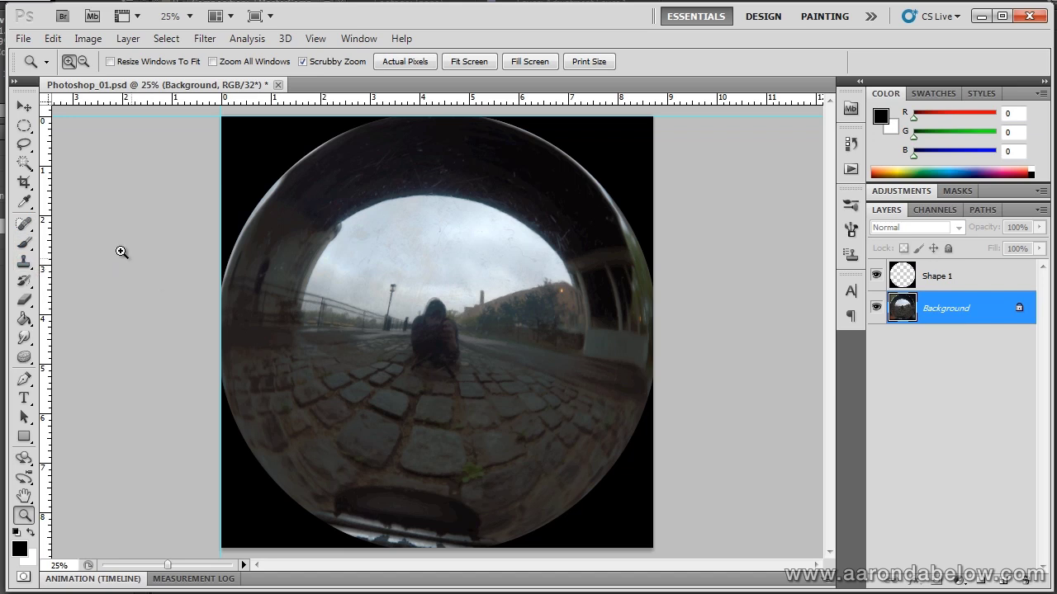
With the Clone Stamp, sample clean sky and paint it over the reflected figure's head
{"action": "key", "text": "s"}
{"action": "left_click", "coordinate": [434, 269], "text": "alt"}
{"action": "left_click_drag", "start_coordinate": [437, 305], "coordinate": [425, 313]}
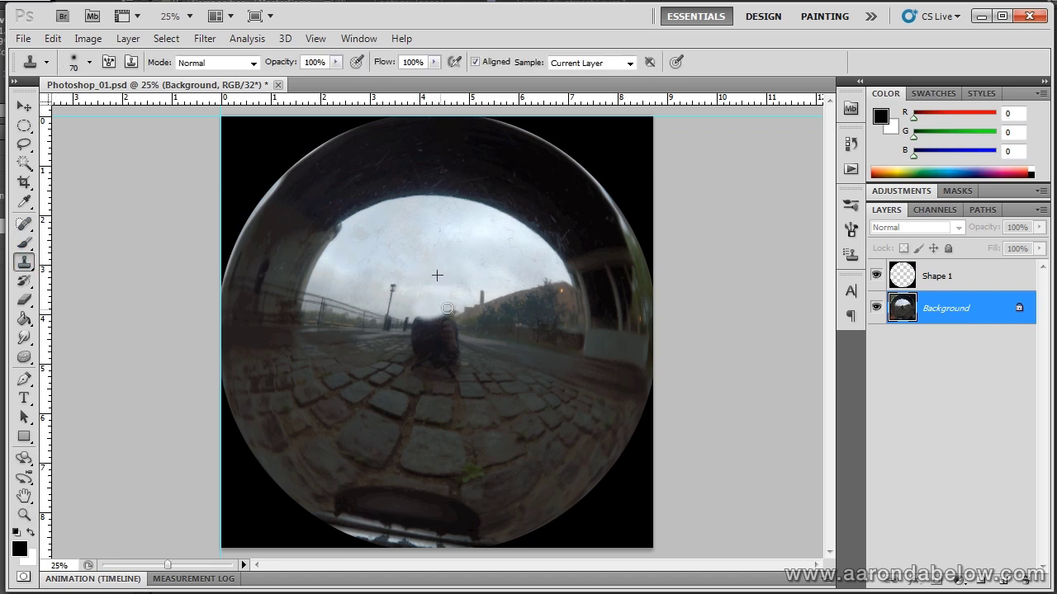
Clone more sky over the figure's head, briefly trying the Spot Healing Brush
{"action": "left_click", "coordinate": [439, 276], "text": "alt"}
{"action": "left_click_drag", "start_coordinate": [413, 314], "coordinate": [431, 316]}
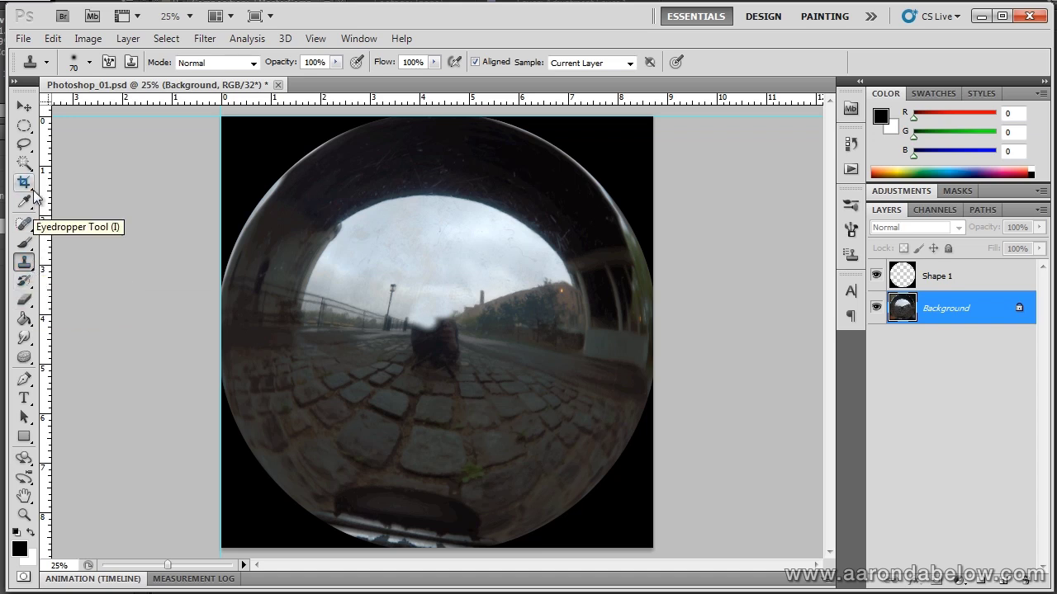
{"action": "left_click_drag", "start_coordinate": [25, 227], "coordinate": [50, 216]}
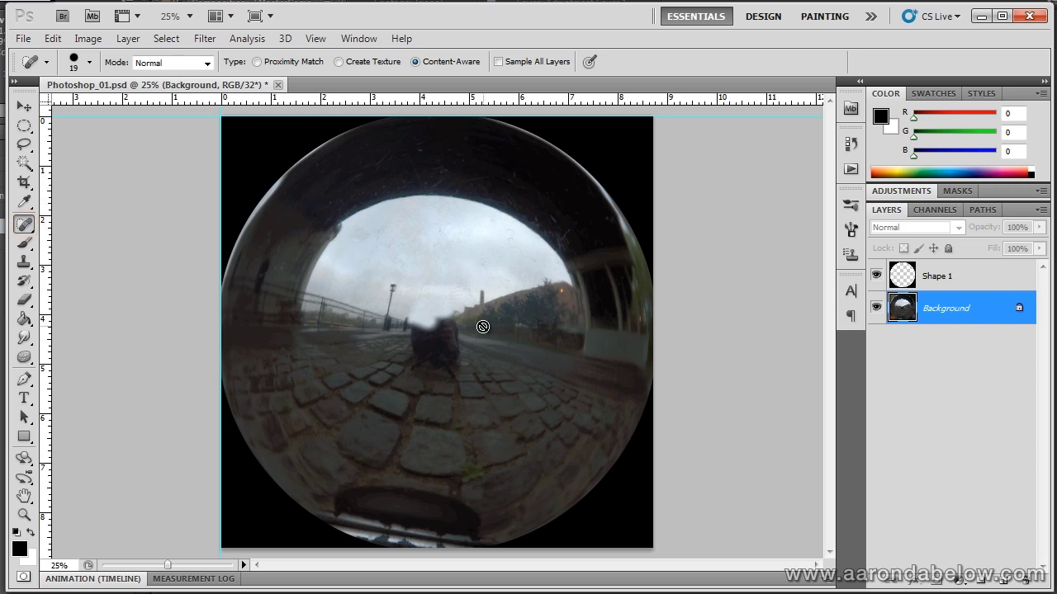
{"action": "key", "text": "s"}
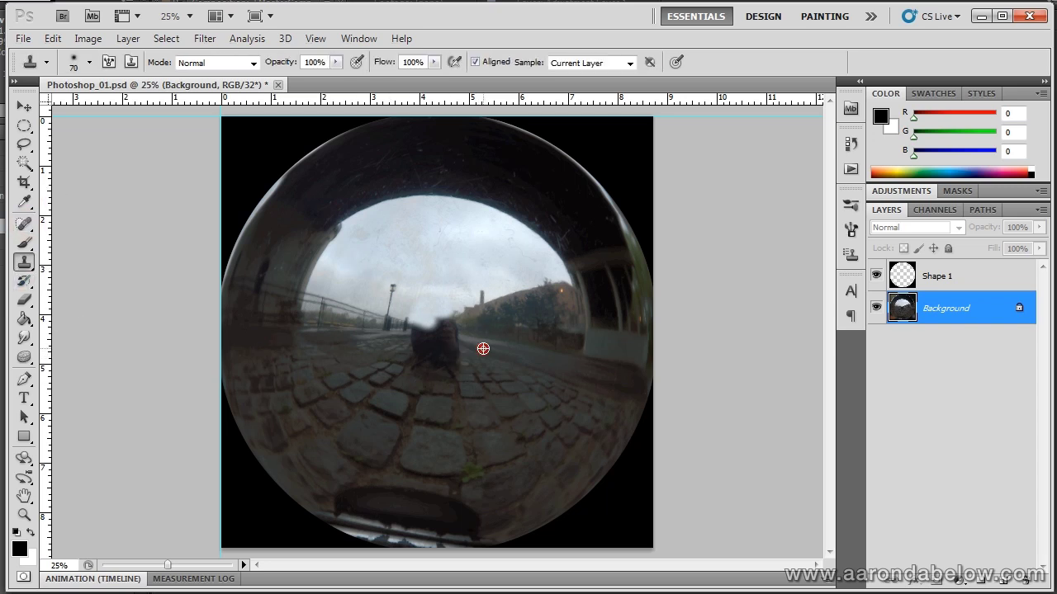
Enlarge the Clone Stamp to 175 and paint sampled cobblestones over the figure's body
{"action": "key", "text": "bracketright"}
{"action": "left_click", "coordinate": [436, 382], "text": "alt"}
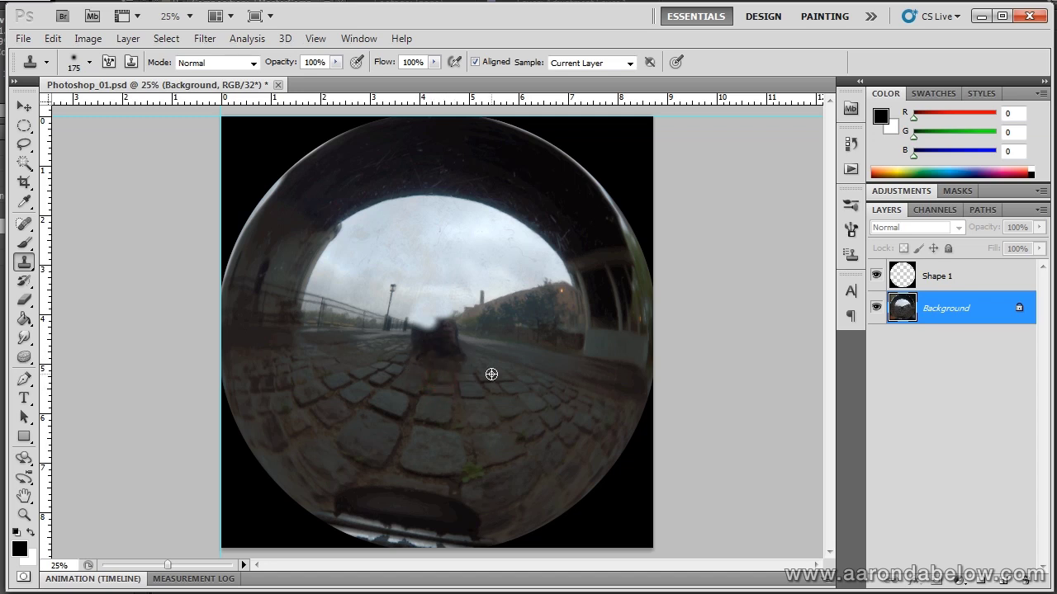
{"action": "left_click", "coordinate": [441, 349]}
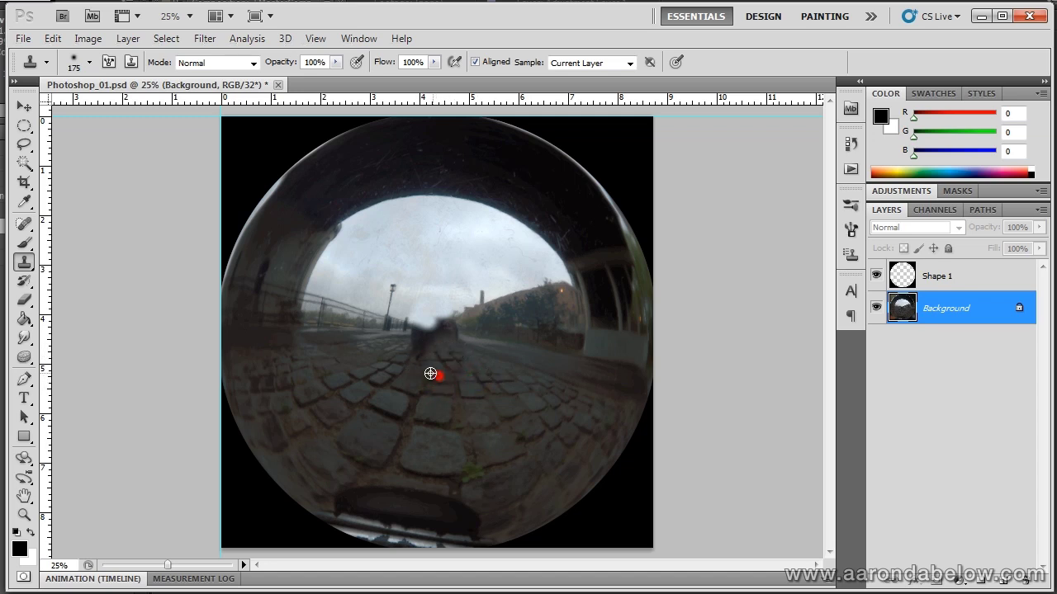
{"action": "left_click", "coordinate": [403, 355]}
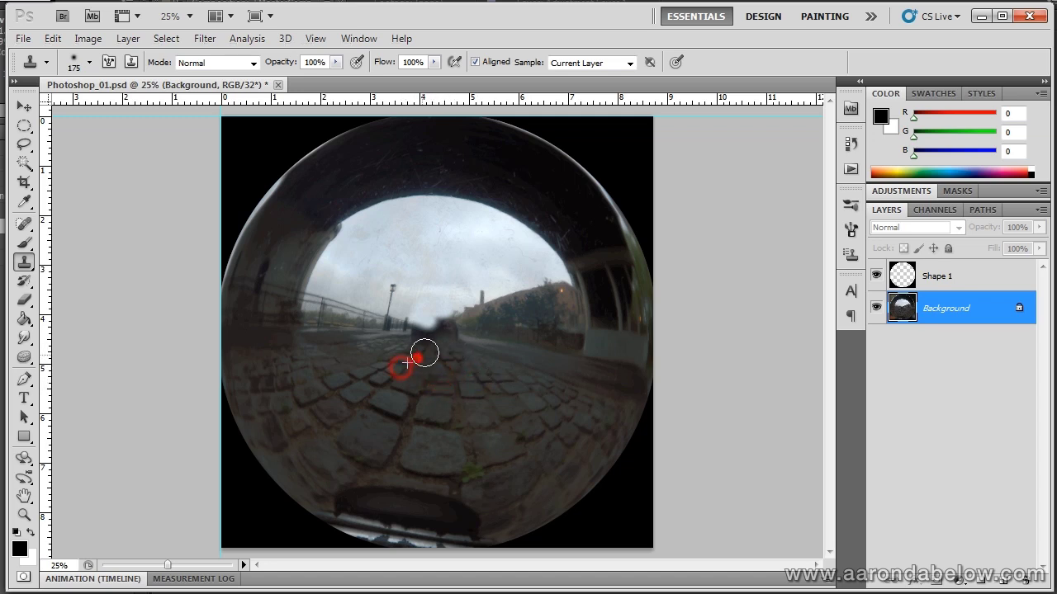
{"action": "left_click", "coordinate": [474, 344]}
{"action": "left_click", "coordinate": [416, 335]}
{"action": "left_click", "coordinate": [433, 303]}
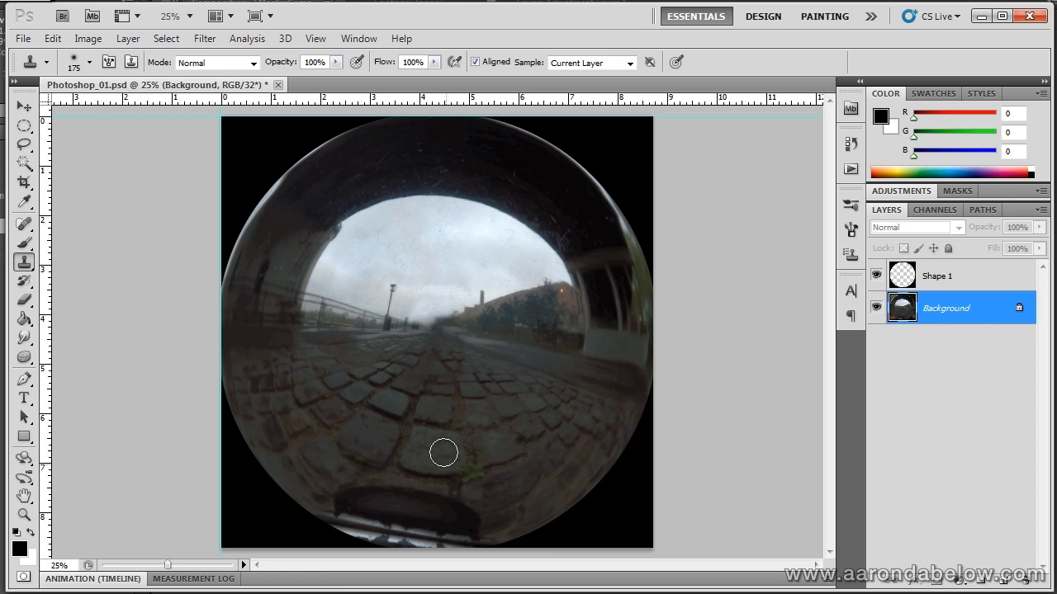
Sample new clone sources near the lamp post, then select the Shape 1 layer
{"action": "left_click", "coordinate": [408, 294], "text": "alt"}
{"action": "left_click", "coordinate": [416, 284], "text": "alt"}
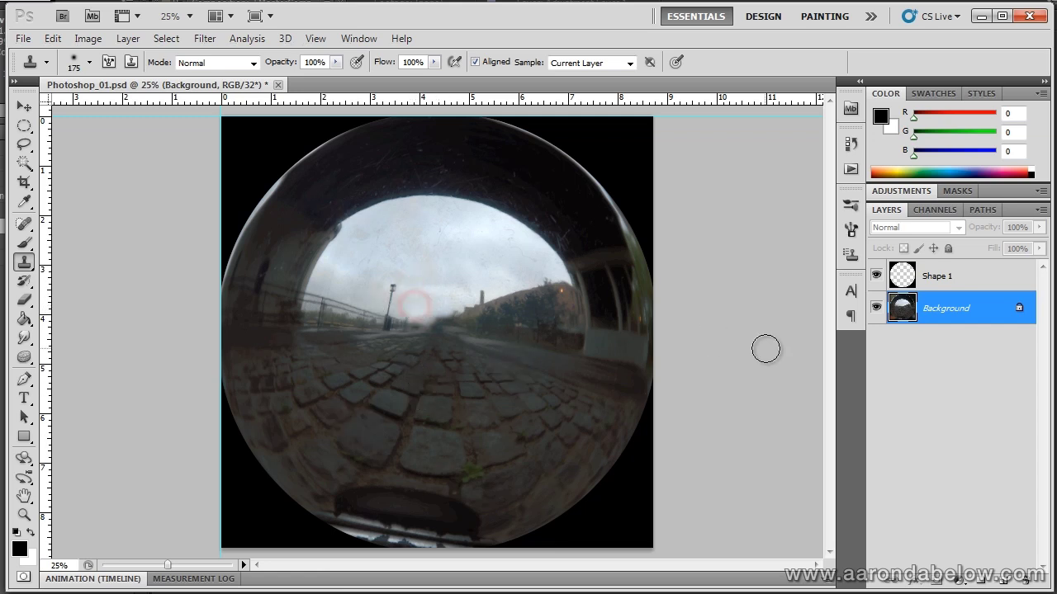
{"action": "left_click", "coordinate": [994, 265]}
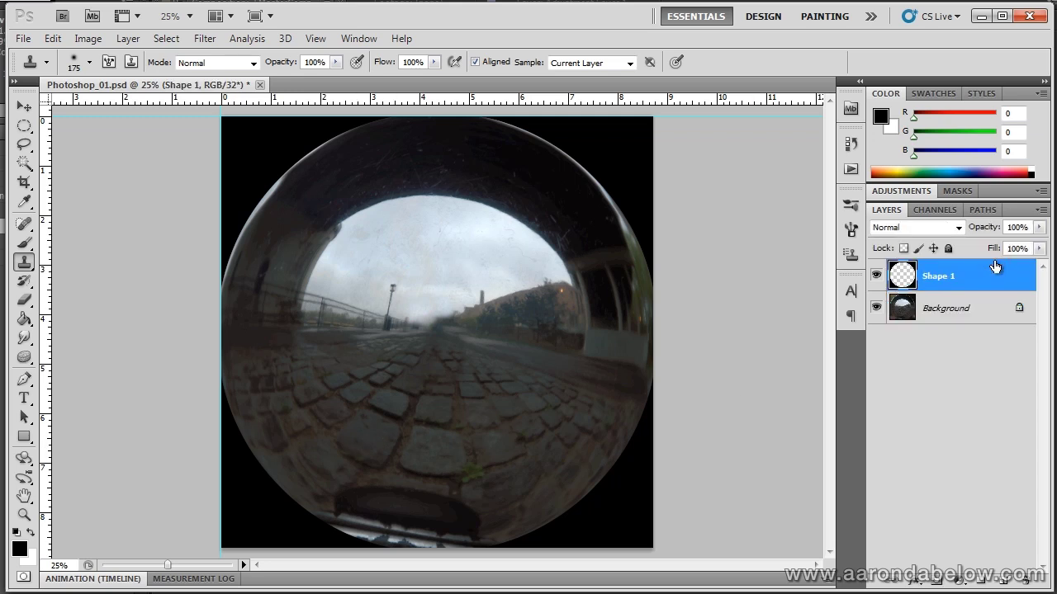
Merge Shape 1 down with Ctrl+E and save the image in Radiance format as HDR_01.hdr
{"action": "key", "text": "ctrl+e"}
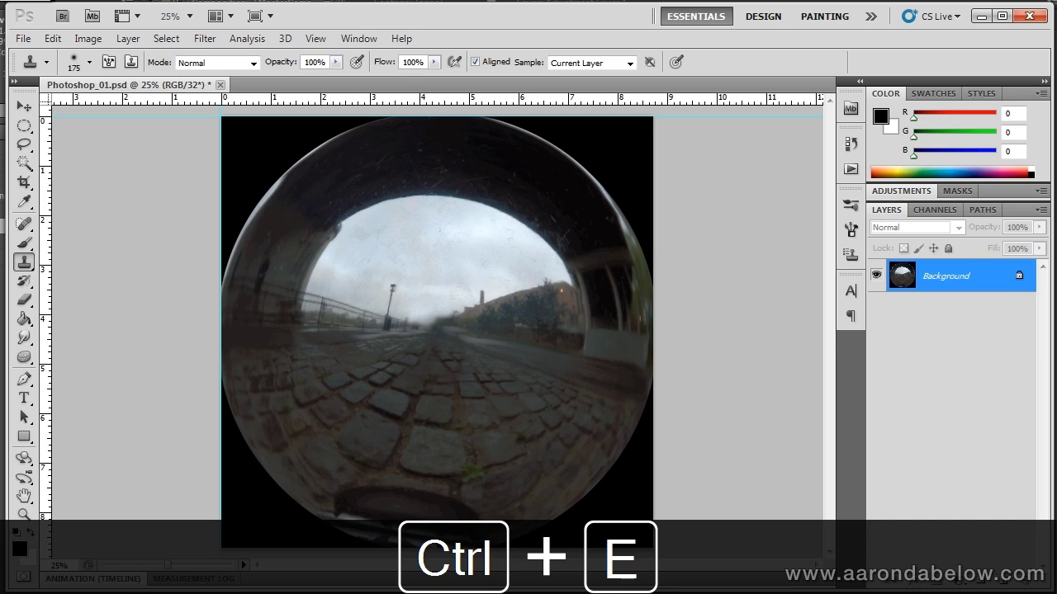
{"action": "left_click", "coordinate": [23, 38]}
{"action": "left_click", "coordinate": [109, 290]}
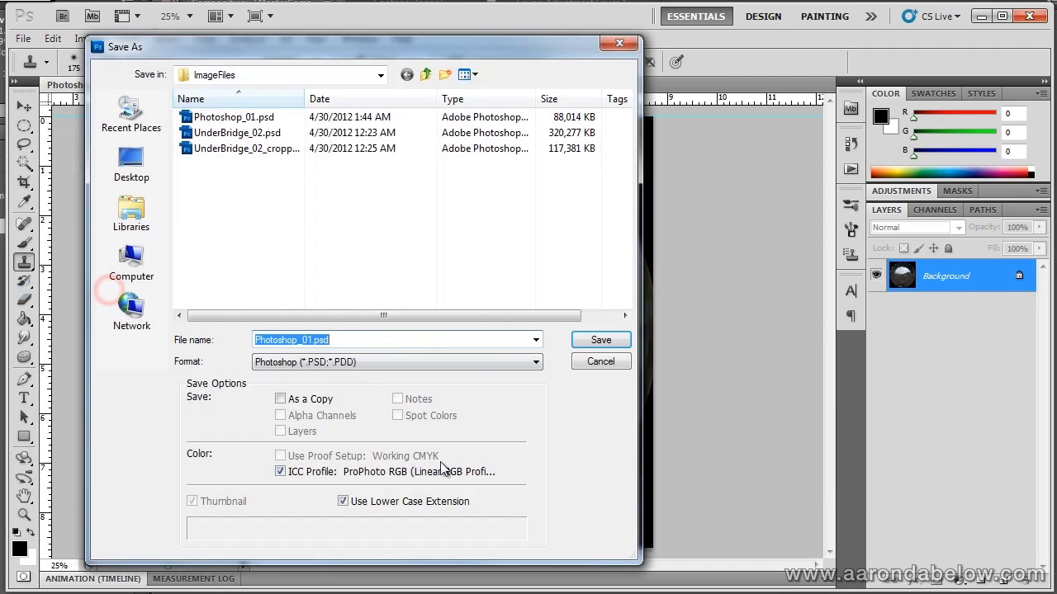
{"action": "left_click", "coordinate": [446, 361]}
{"action": "left_click", "coordinate": [447, 420]}
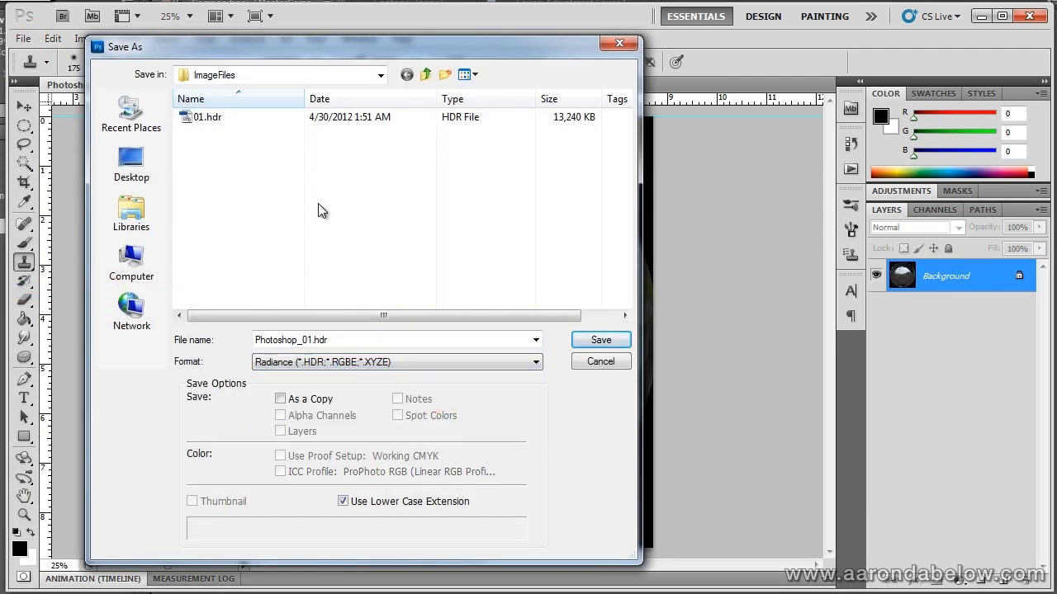
{"action": "left_click_drag", "start_coordinate": [343, 340], "coordinate": [83, 342]}
{"action": "key", "text": "BackSpace"}
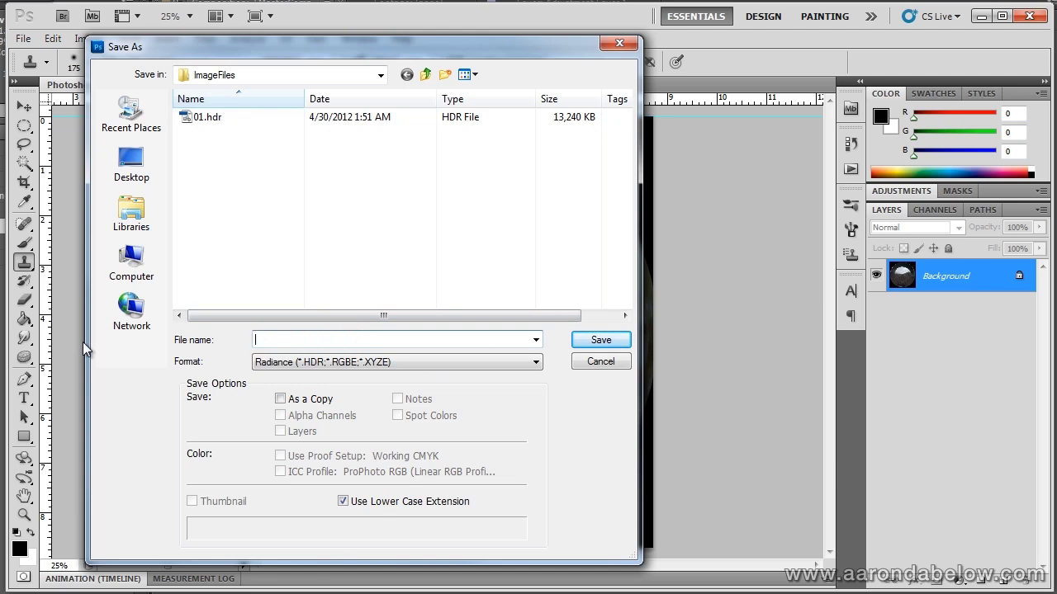
{"action": "type", "text": "HDR_01"}
{"action": "key", "text": "Return"}
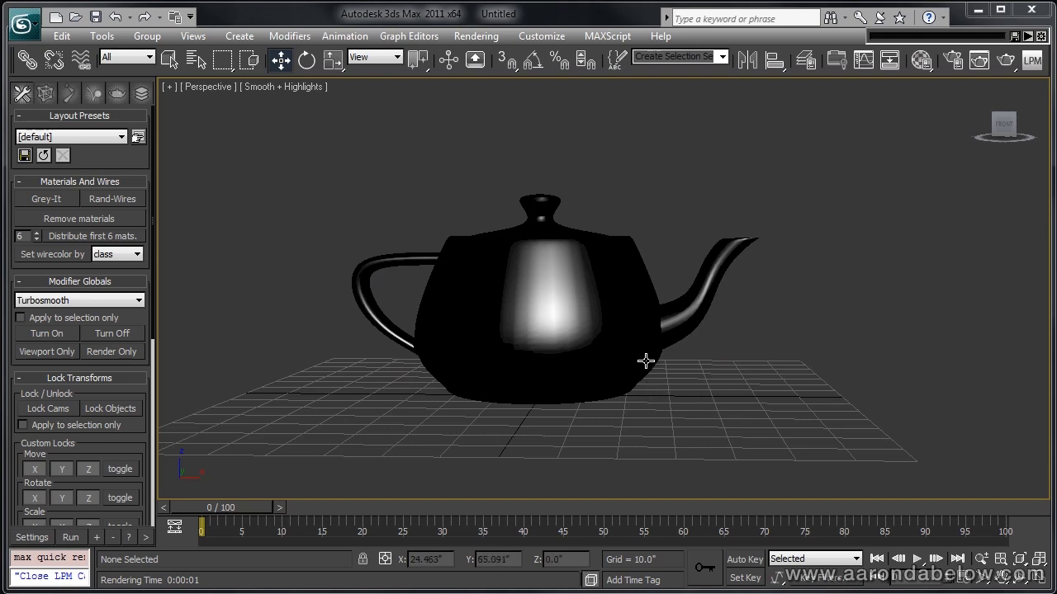
Open the Material Editor on VRayMtl 19 - Default and preview its Falloff reflection map, Map #2
{"action": "left_click_drag", "start_coordinate": [634, 335], "coordinate": [677, 338]}
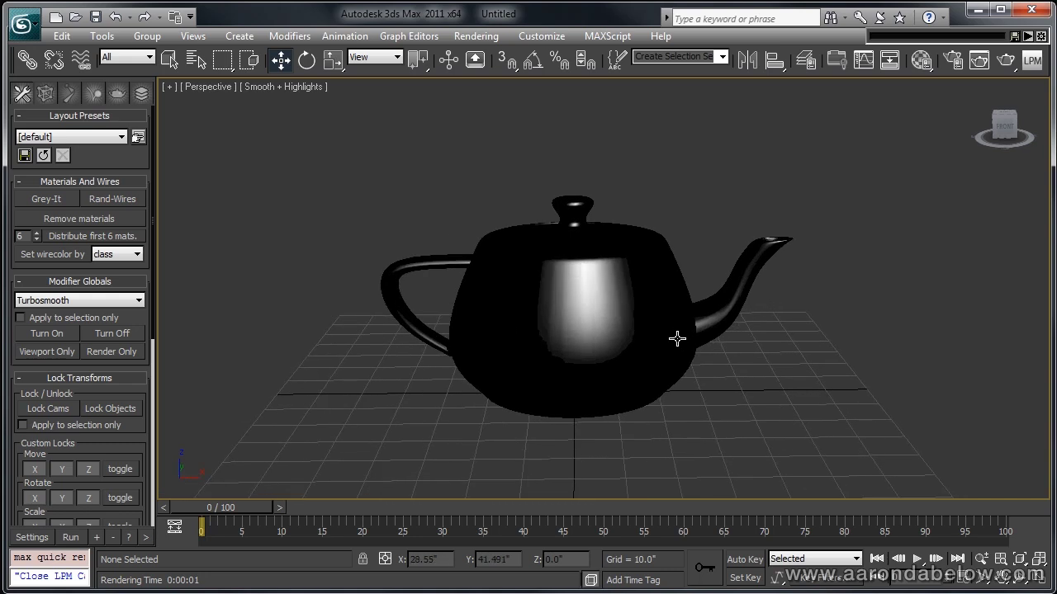
{"action": "left_click", "coordinate": [680, 332]}
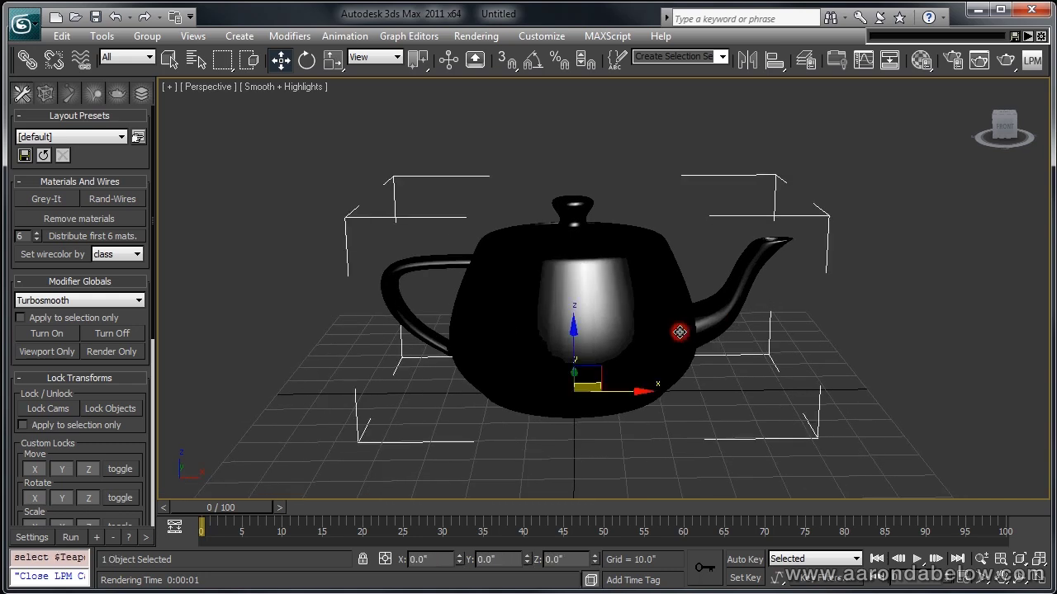
{"action": "left_click", "coordinate": [826, 355]}
{"action": "key", "text": "m"}
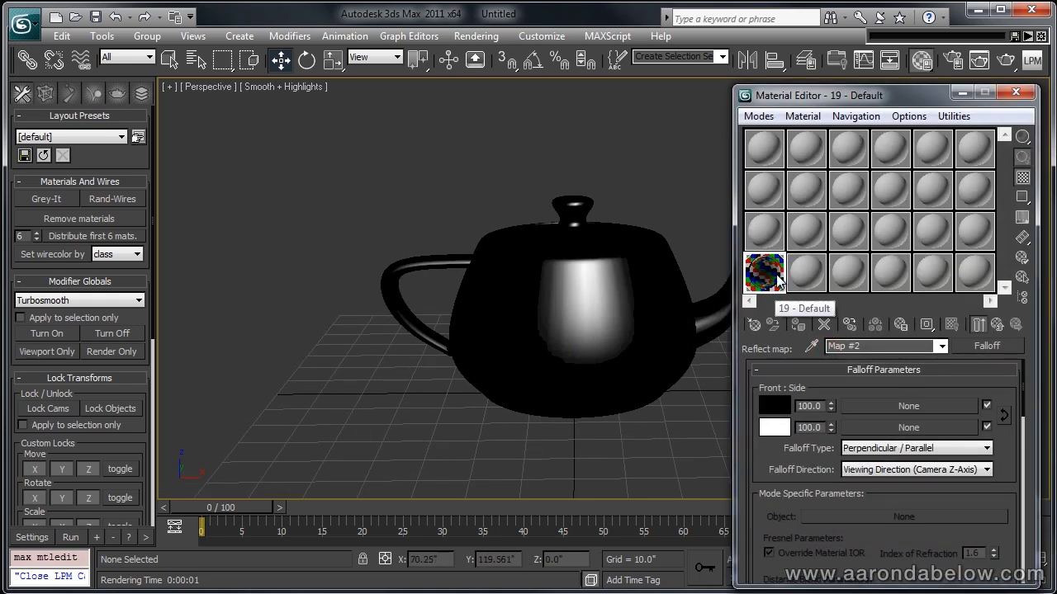
{"action": "left_click", "coordinate": [996, 325]}
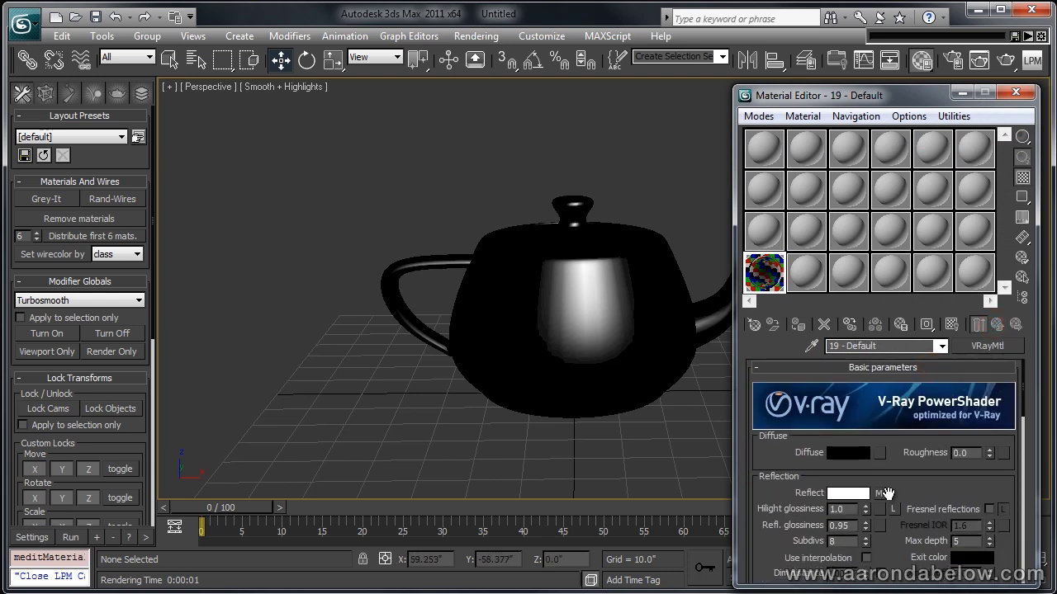
{"action": "left_click_drag", "start_coordinate": [894, 493], "coordinate": [884, 420]}
{"action": "left_click", "coordinate": [882, 417]}
{"action": "double_click", "coordinate": [765, 284]}
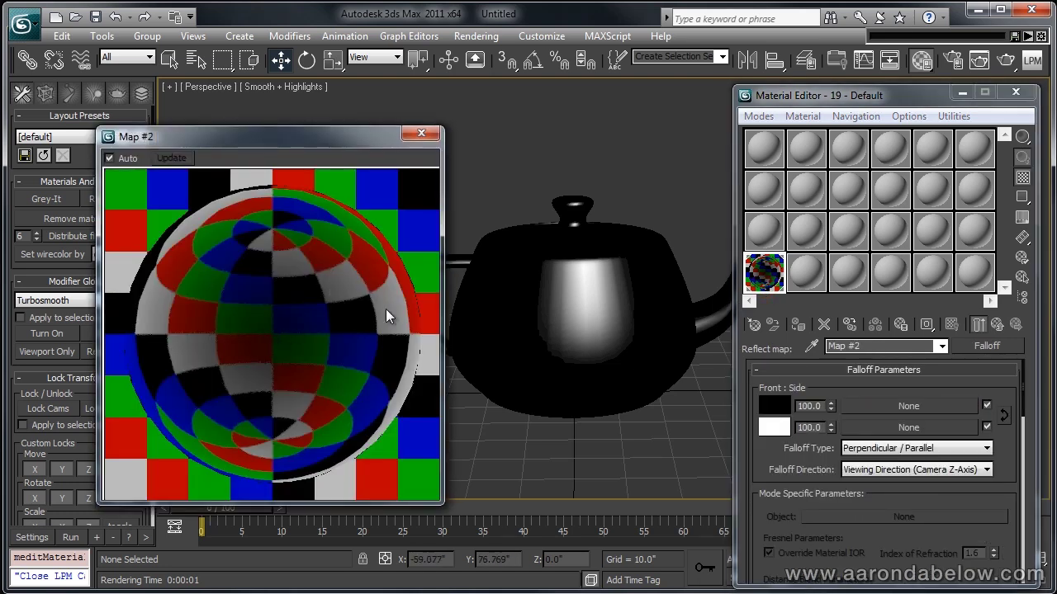
{"action": "left_click", "coordinate": [421, 133]}
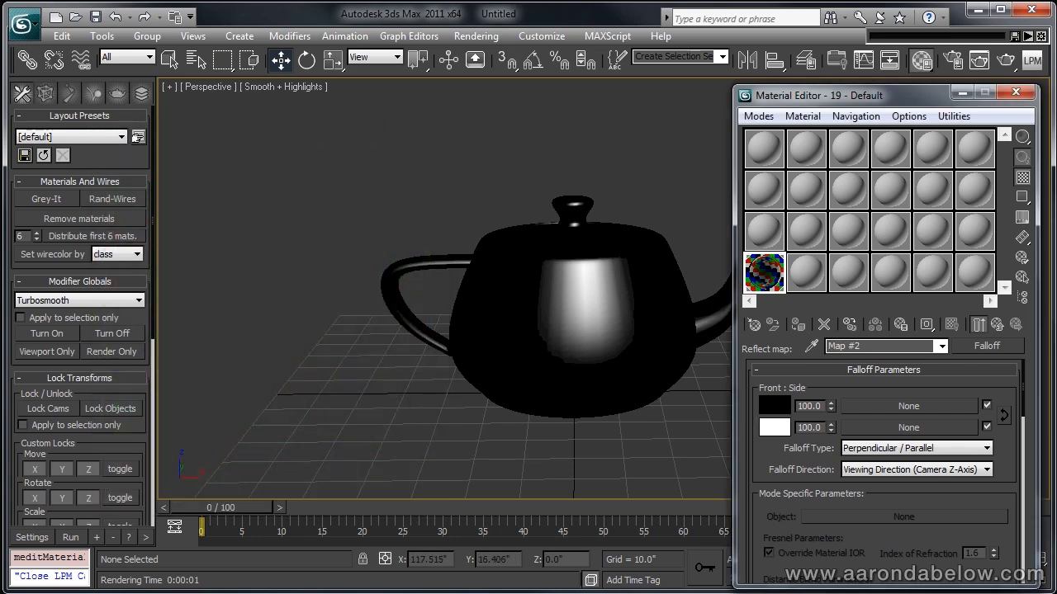
{"action": "left_click", "coordinate": [996, 325]}
In V-Ray render settings, switch on the Reflection/refraction environment override
{"action": "left_click", "coordinate": [642, 184]}
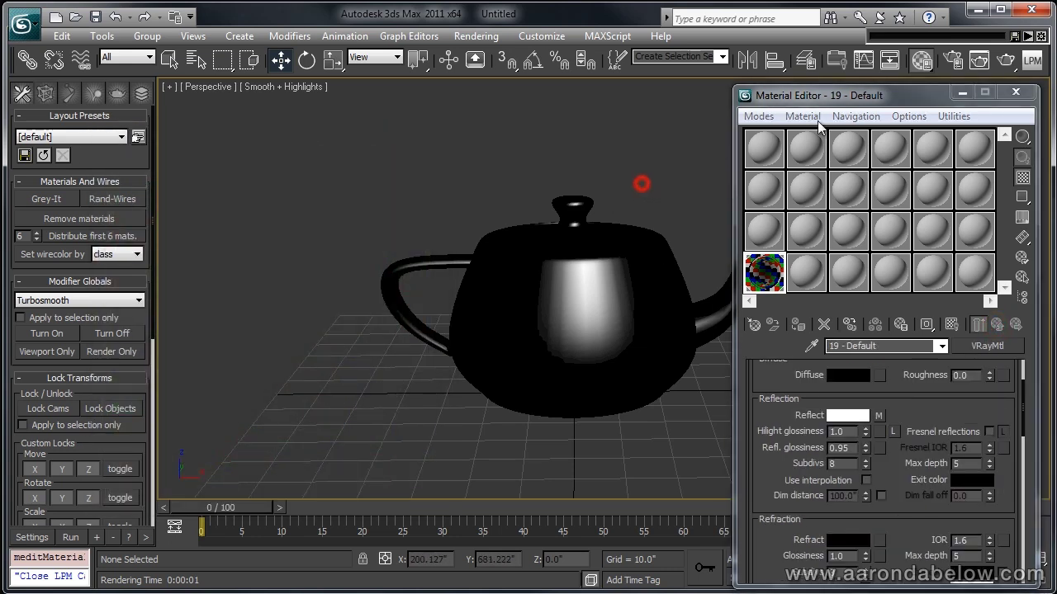
{"action": "left_click", "coordinate": [964, 63]}
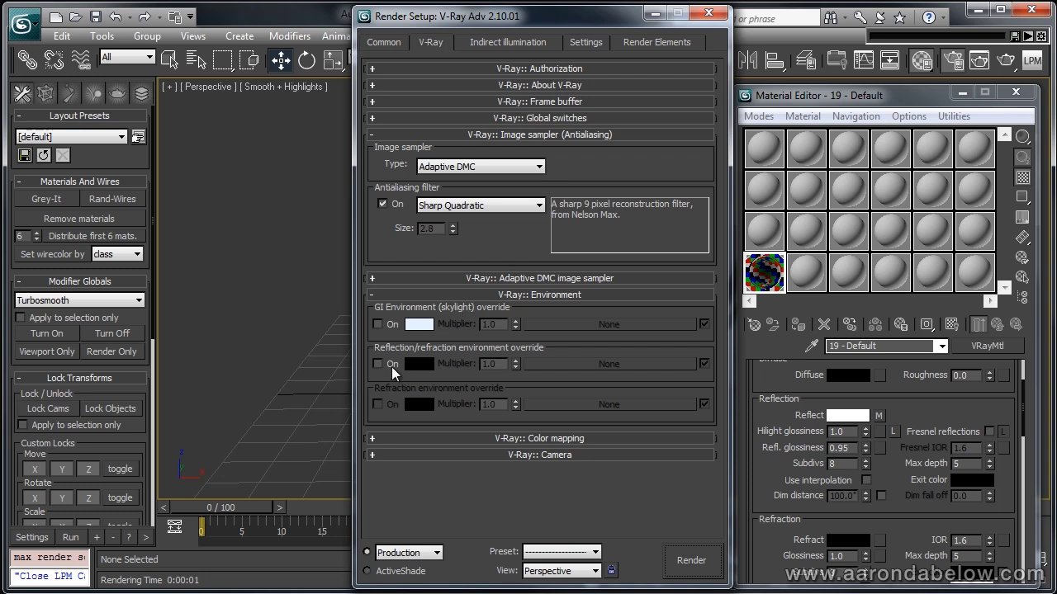
{"action": "scroll", "coordinate": [925, 421], "scroll_direction": "down", "scroll_amount": 10}
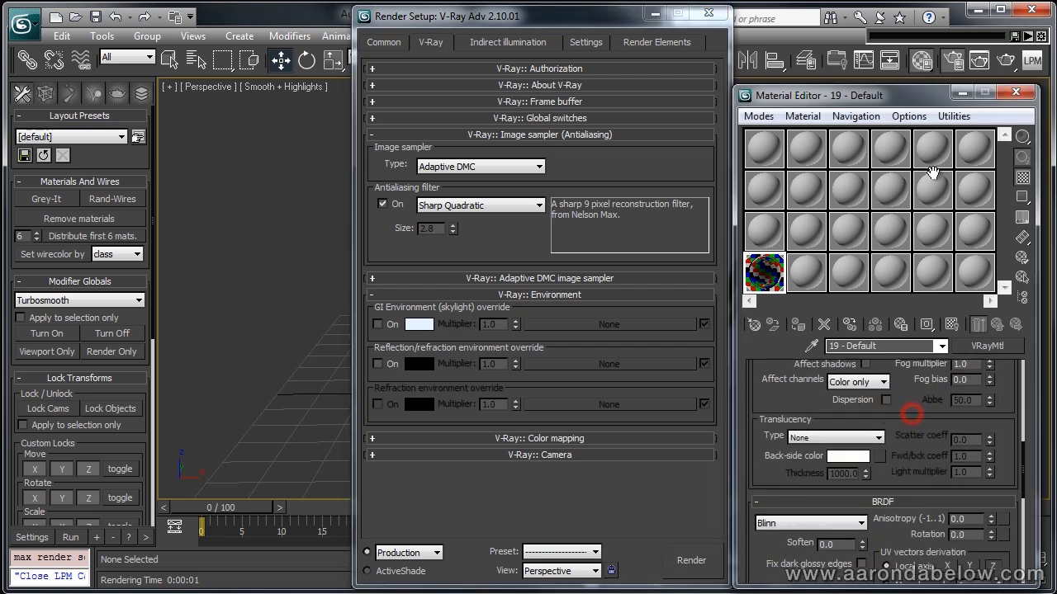
{"action": "scroll", "coordinate": [904, 489], "scroll_direction": "down", "scroll_amount": 5}
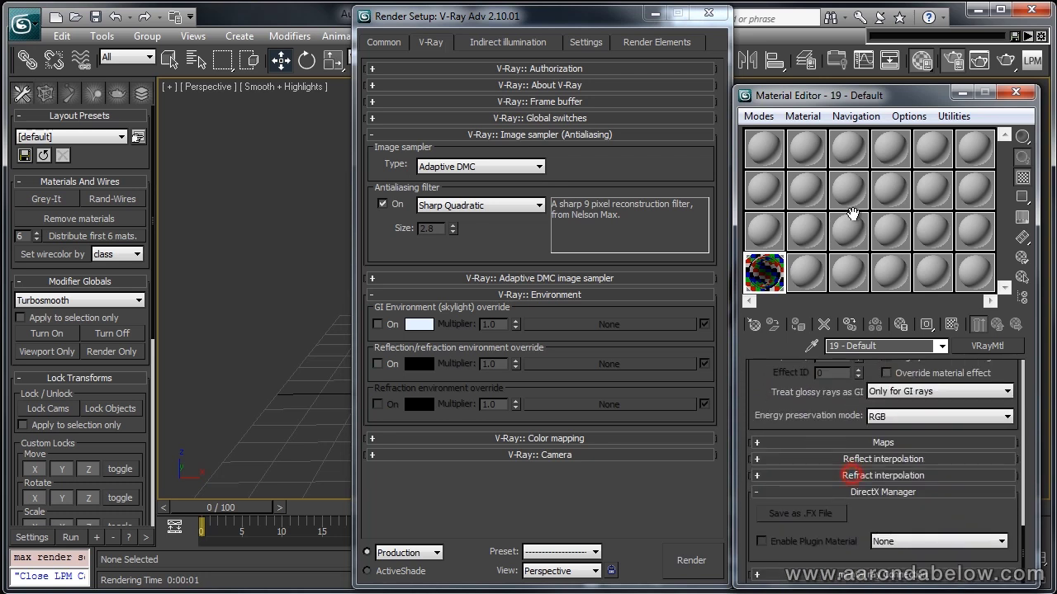
{"action": "left_click", "coordinate": [898, 445]}
{"action": "scroll", "coordinate": [898, 449], "scroll_direction": "down", "scroll_amount": 3}
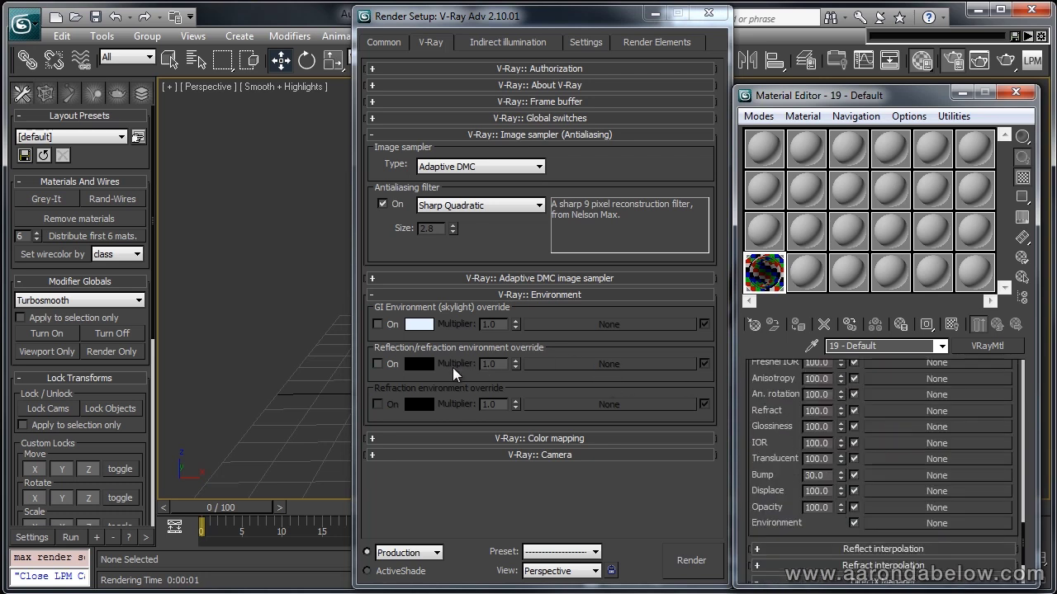
{"action": "left_click", "coordinate": [379, 364]}
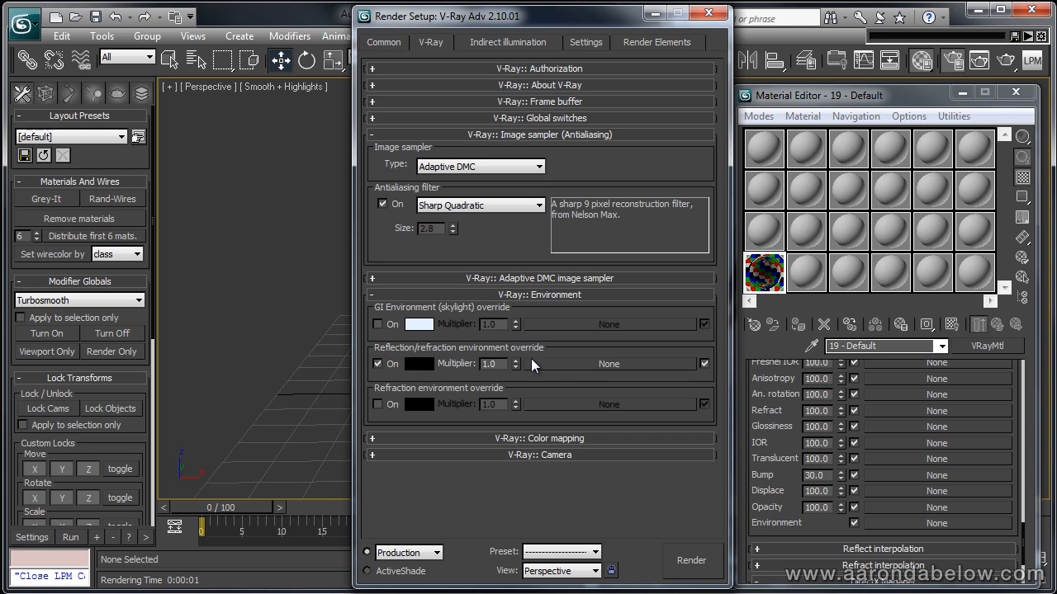
Assign a VRayHDRI map to the override and instance it into a Material Editor sample slot
{"action": "left_click", "coordinate": [565, 363]}
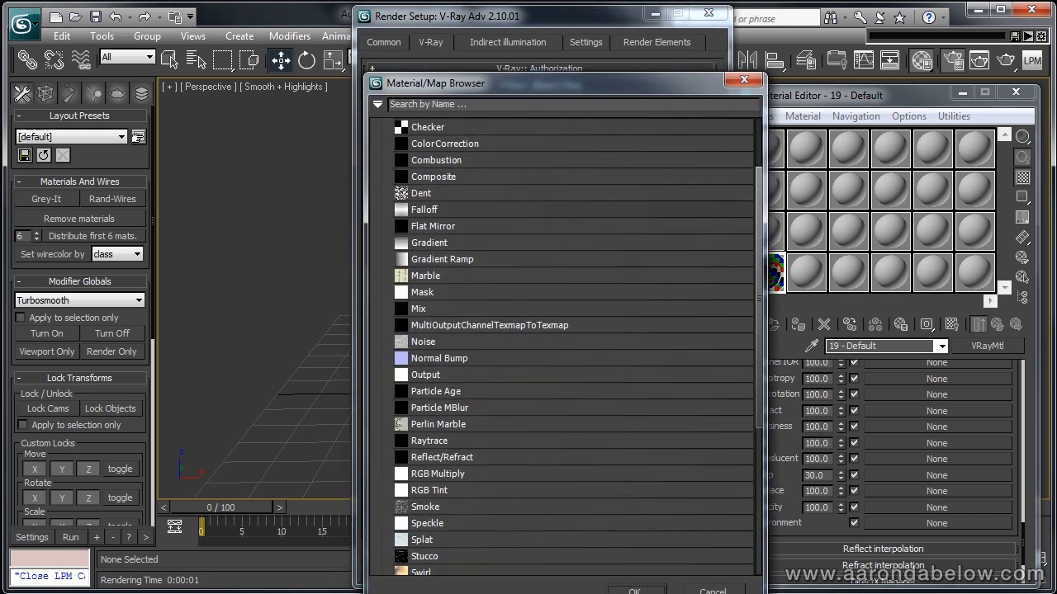
{"action": "left_click_drag", "start_coordinate": [761, 331], "coordinate": [763, 524]}
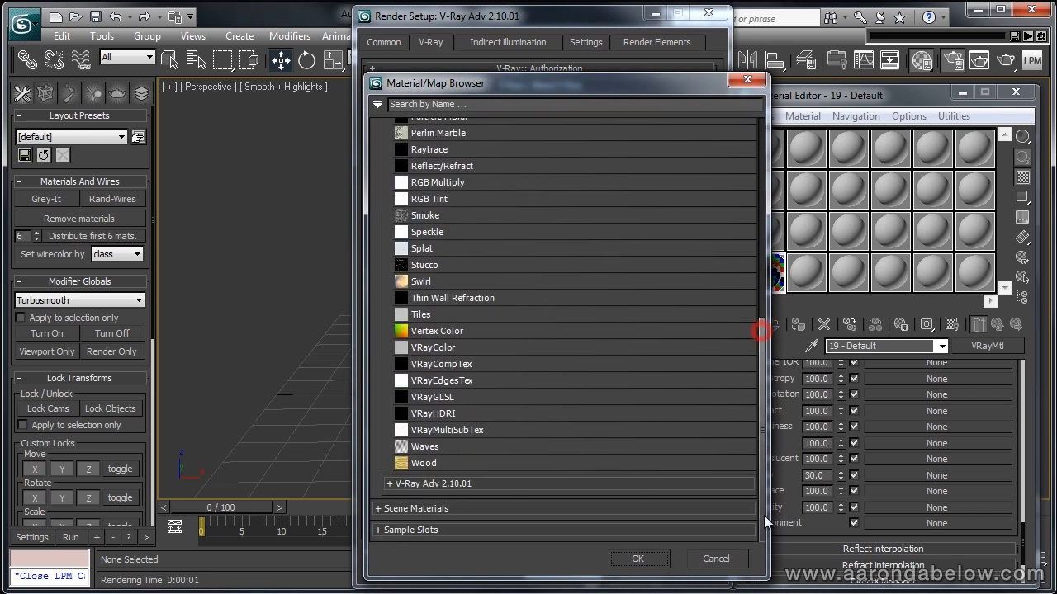
{"action": "double_click", "coordinate": [518, 413]}
{"action": "left_click_drag", "start_coordinate": [608, 364], "coordinate": [764, 268]}
{"action": "left_click", "coordinate": [849, 389]}
Load HDR_01.hdr into the VRayHDRI map and close Render Setup
{"action": "mouse_move", "coordinate": [990, 502]}
{"action": "left_mouse_down"}
{"action": "mouse_move", "coordinate": [983, 476]}
{"action": "mouse_move", "coordinate": [982, 486]}
{"action": "left_mouse_up"}
{"action": "left_click", "coordinate": [987, 440]}
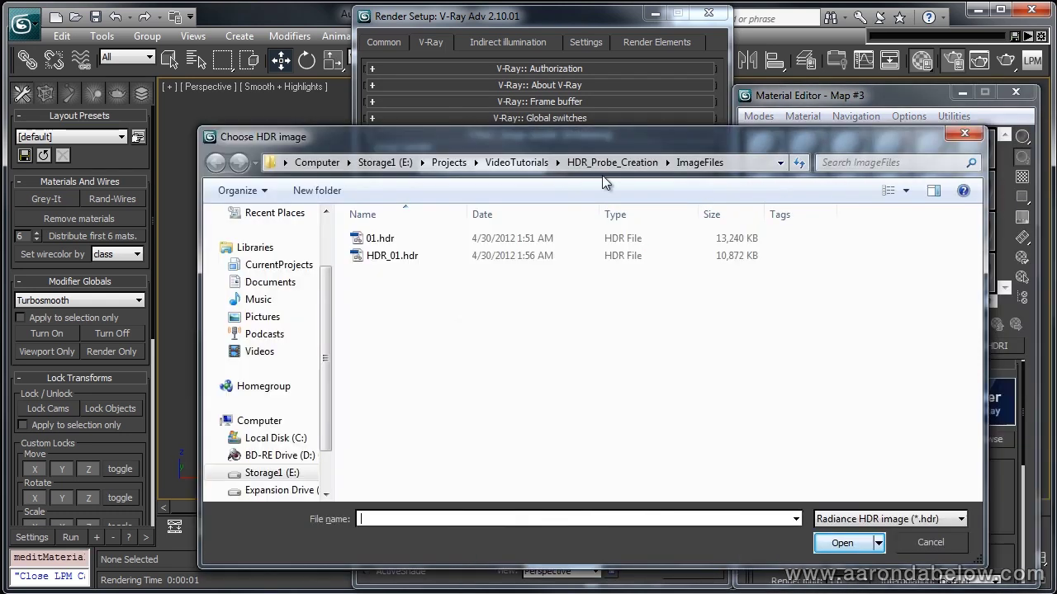
{"action": "left_click", "coordinate": [413, 256]}
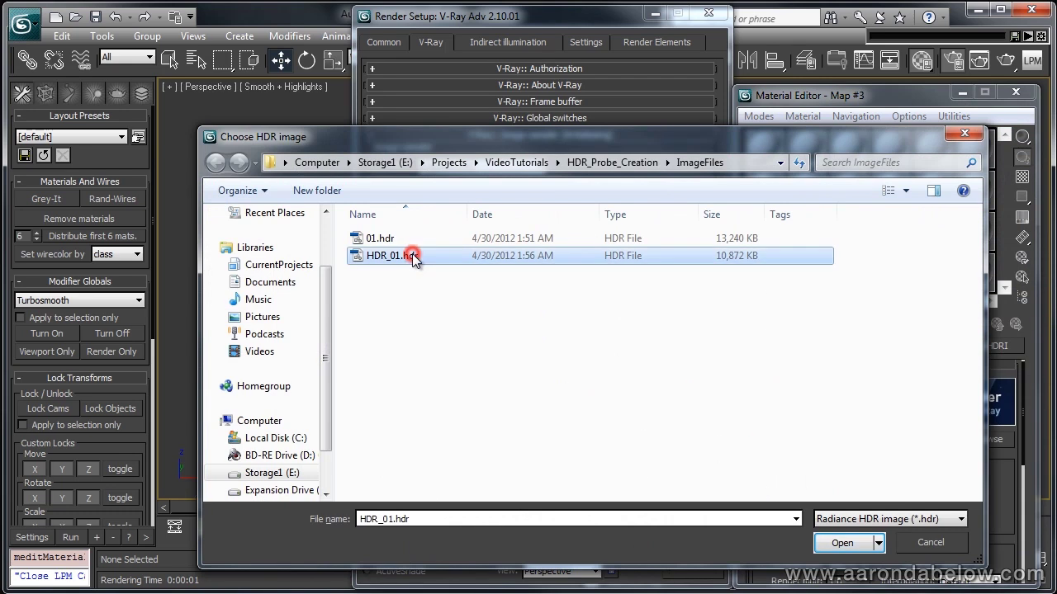
{"action": "double_click", "coordinate": [412, 256]}
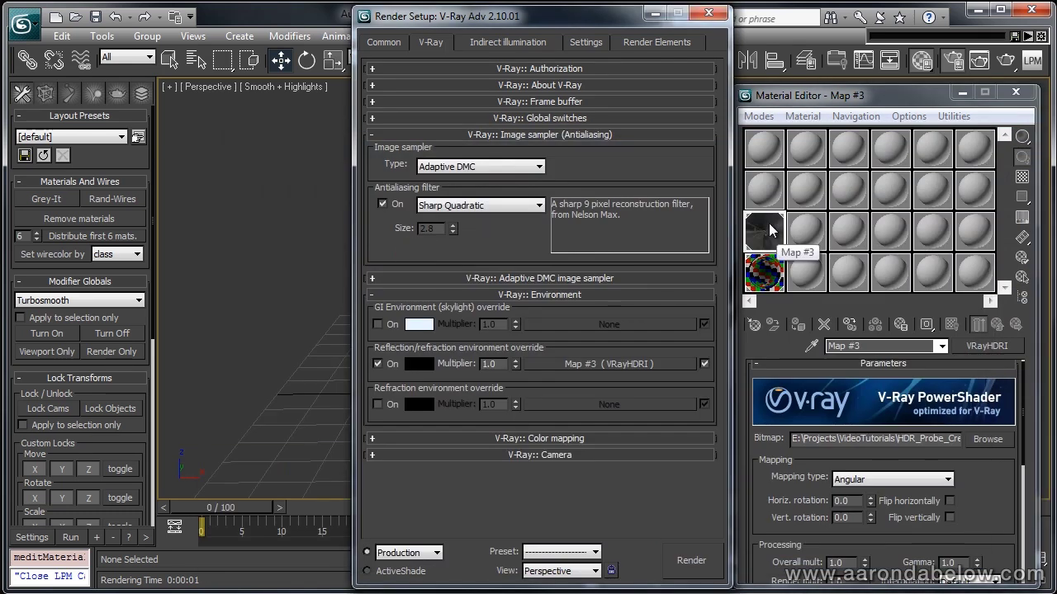
{"action": "left_click", "coordinate": [709, 12]}
Test-render the teapot, switch the VRayHDRI mapping to Mirrored ball, and render again
{"action": "left_click", "coordinate": [1009, 63]}
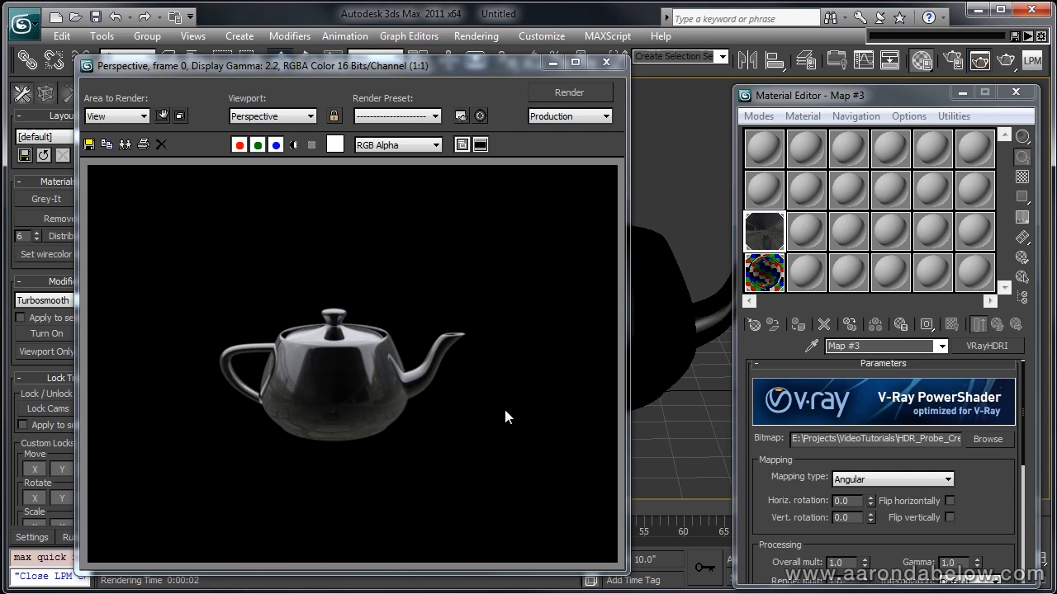
{"action": "left_click", "coordinate": [867, 479]}
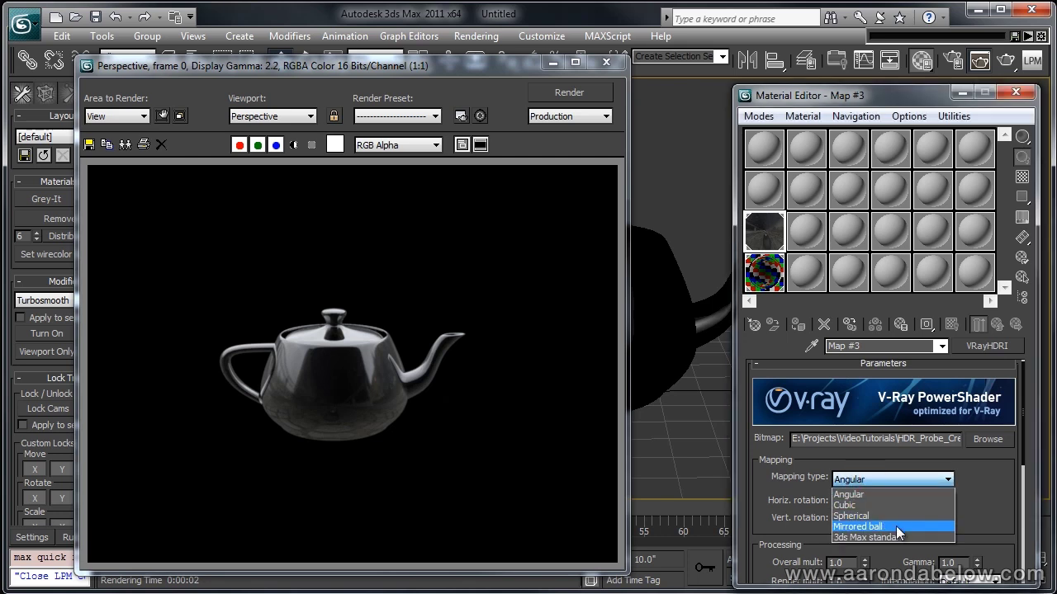
{"action": "left_click", "coordinate": [894, 525]}
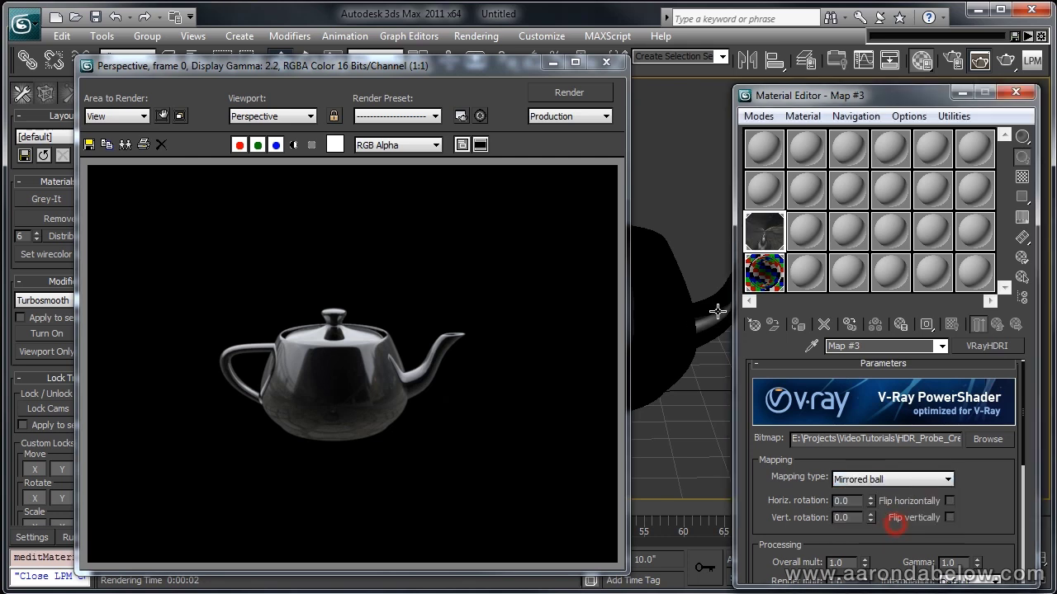
{"action": "left_click", "coordinate": [1002, 61]}
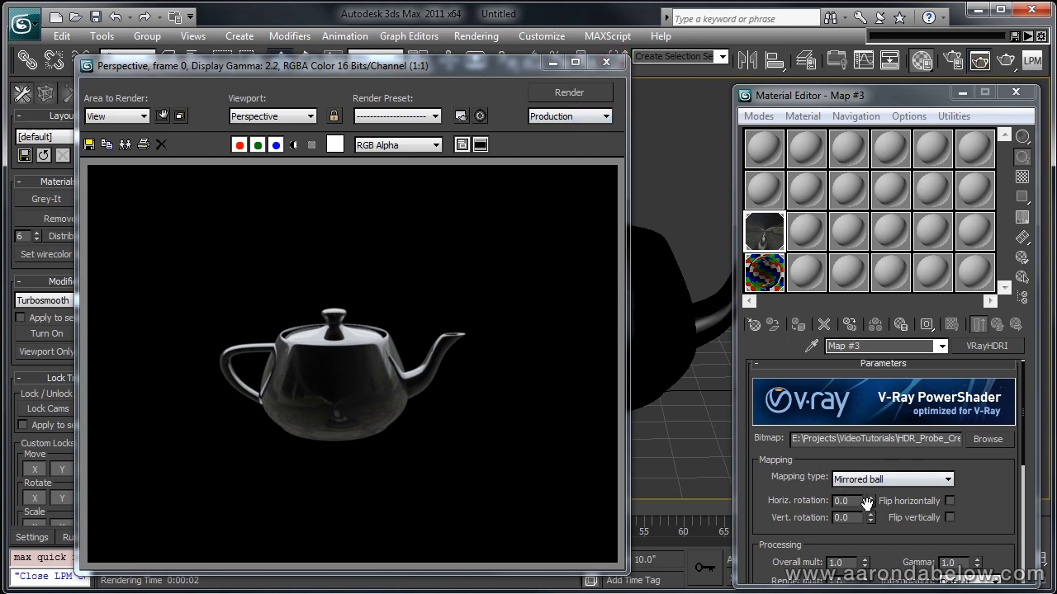
{"action": "left_click", "coordinate": [616, 66]}
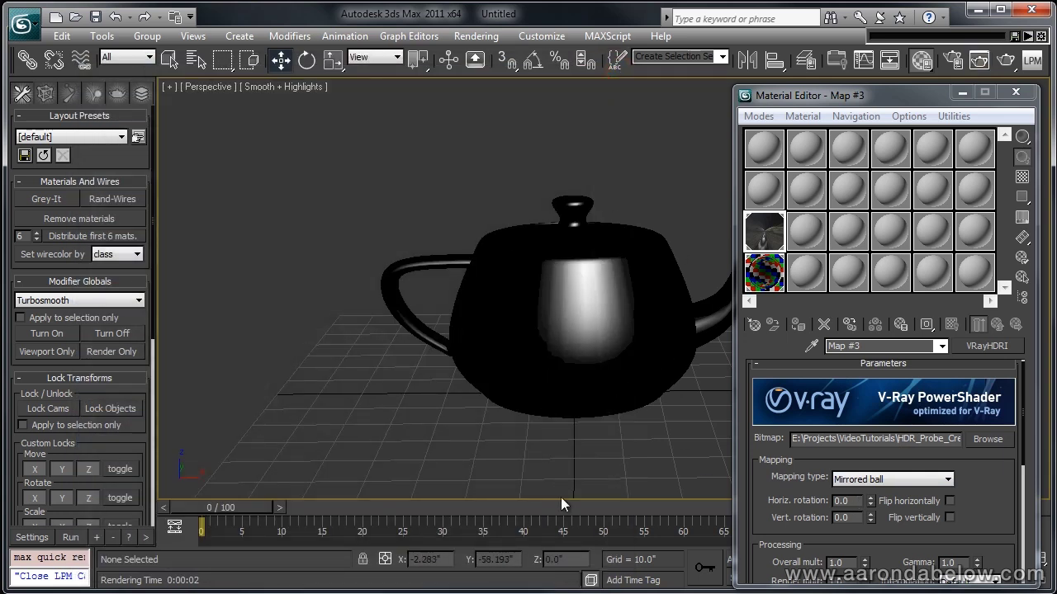
Set the HDRI horizontal rotation to 180 and re-render the teapot
{"action": "double_click", "coordinate": [851, 501]}
{"action": "type", "text": "180"}
{"action": "key", "text": "Return"}
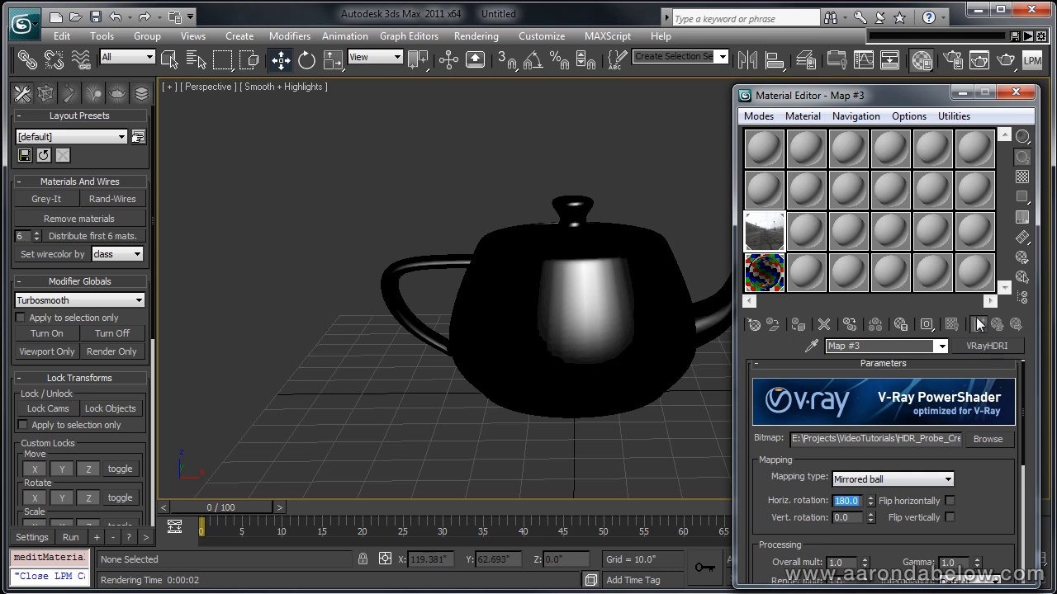
{"action": "left_click", "coordinate": [1008, 60]}
{"action": "left_click", "coordinate": [1012, 65]}
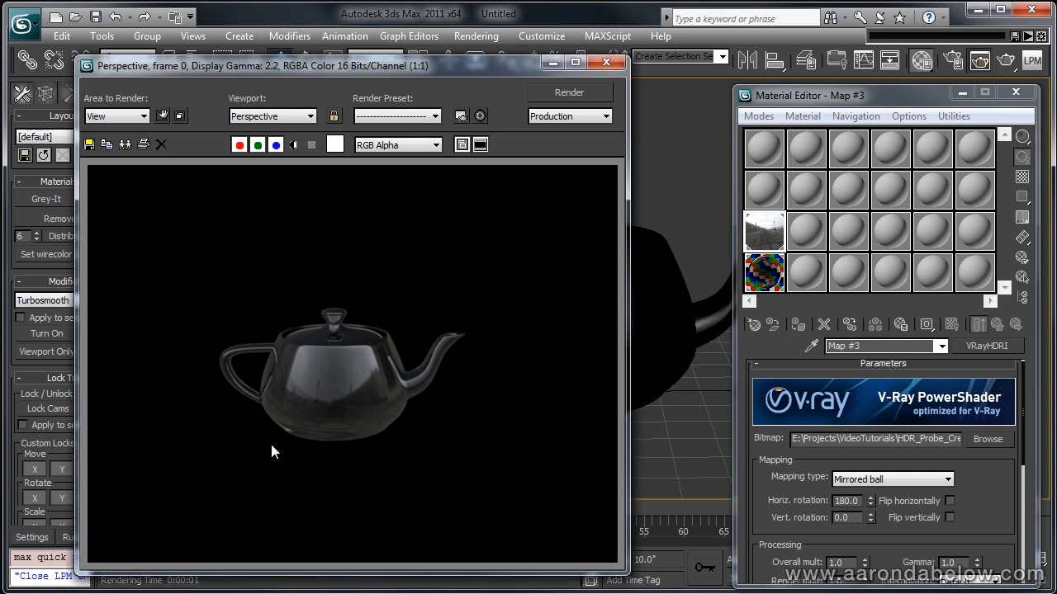
{"action": "left_click", "coordinate": [598, 67]}
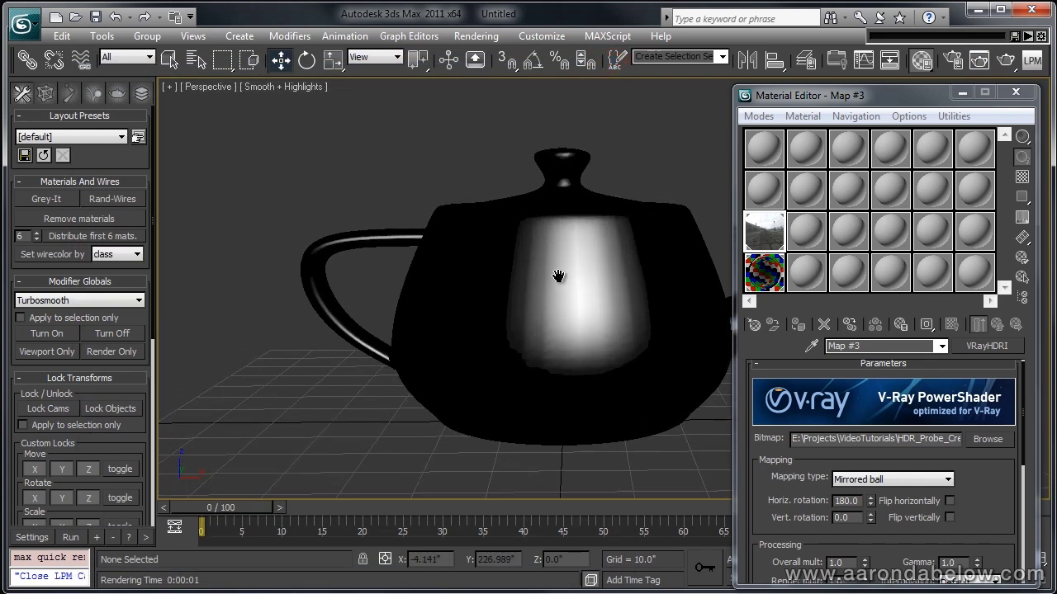
{"action": "left_click_drag", "start_coordinate": [978, 501], "coordinate": [989, 394]}
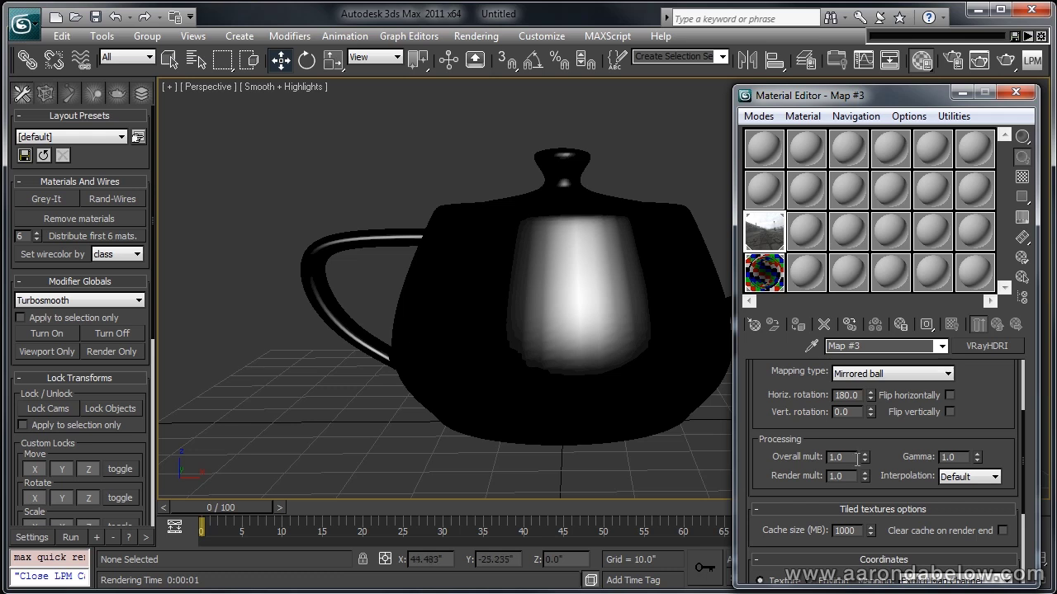
Set the street HDRI map's Overall mult to 4.0 and render the chrome teapot again
{"action": "double_click", "coordinate": [834, 458]}
{"action": "type", "text": "4"}
{"action": "key", "text": "Return"}
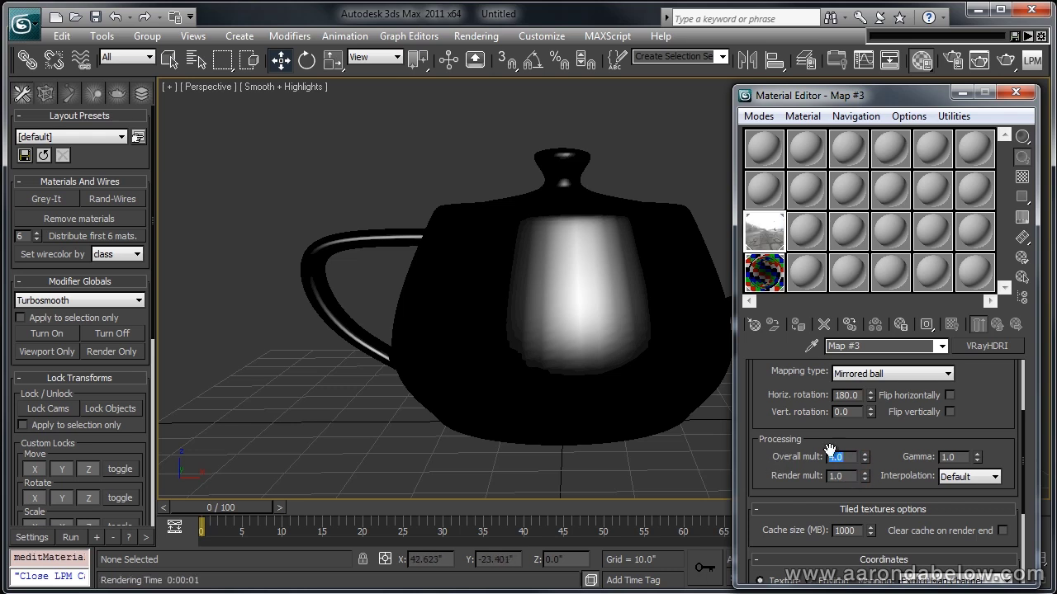
{"action": "left_click", "coordinate": [686, 164]}
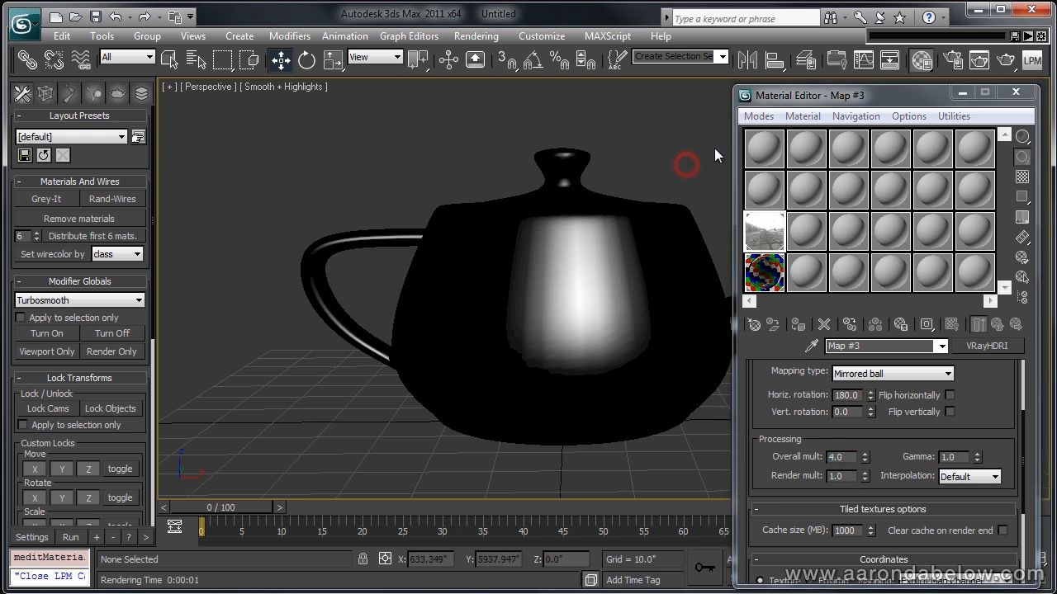
{"action": "left_click", "coordinate": [1003, 65]}
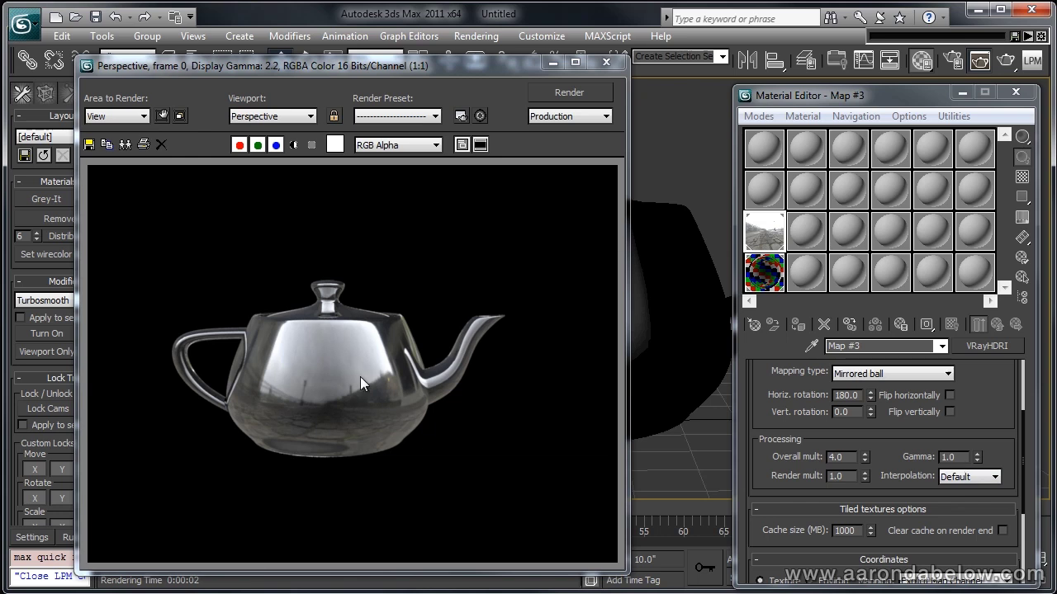
Make the bottom-left point of material 19's Falloff Map #2 mix curve Bezier-Corner and re-render
{"action": "left_click", "coordinate": [769, 279]}
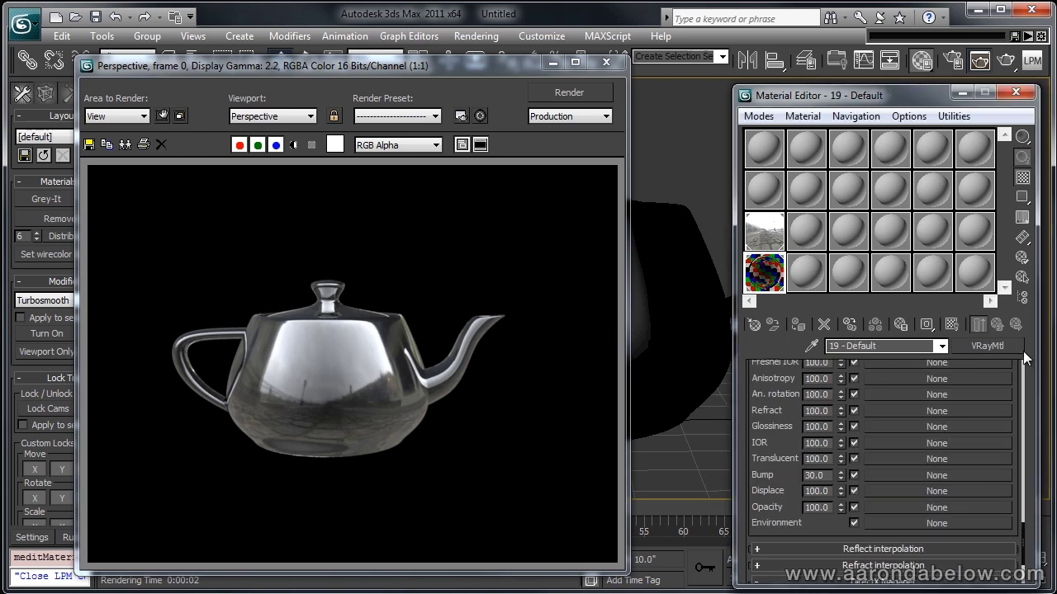
{"action": "scroll", "coordinate": [1016, 385], "scroll_direction": "up", "scroll_amount": 5}
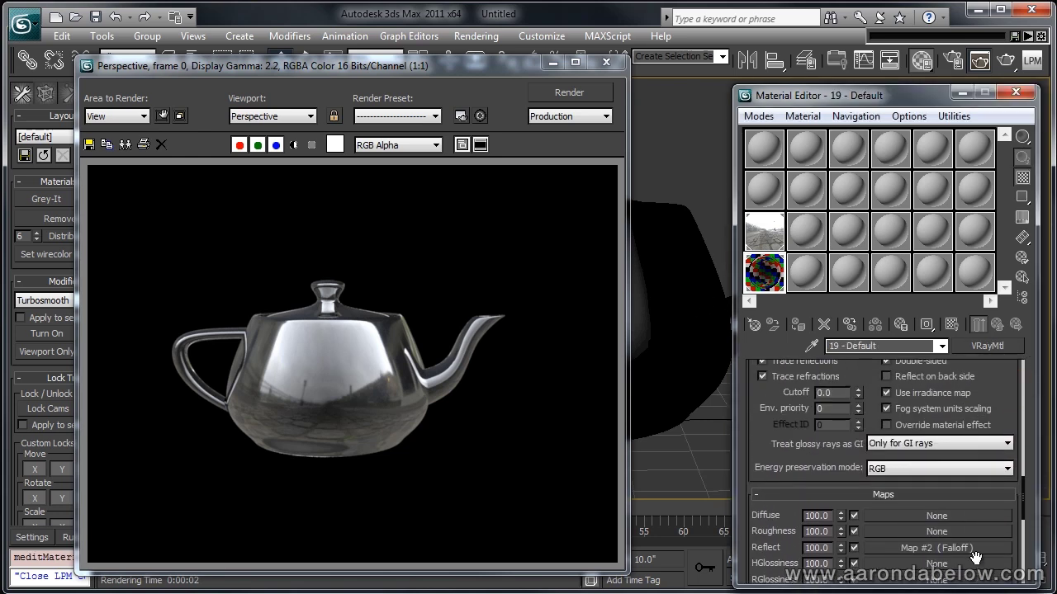
{"action": "left_click", "coordinate": [980, 550]}
{"action": "scroll", "coordinate": [767, 465], "scroll_direction": "down", "scroll_amount": 6}
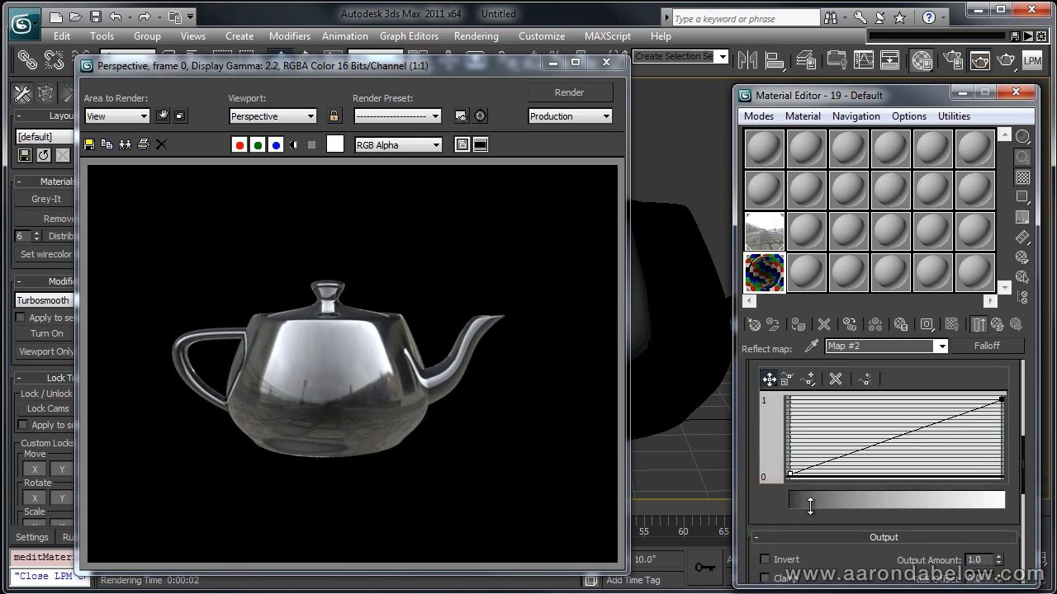
{"action": "right_click", "coordinate": [790, 474]}
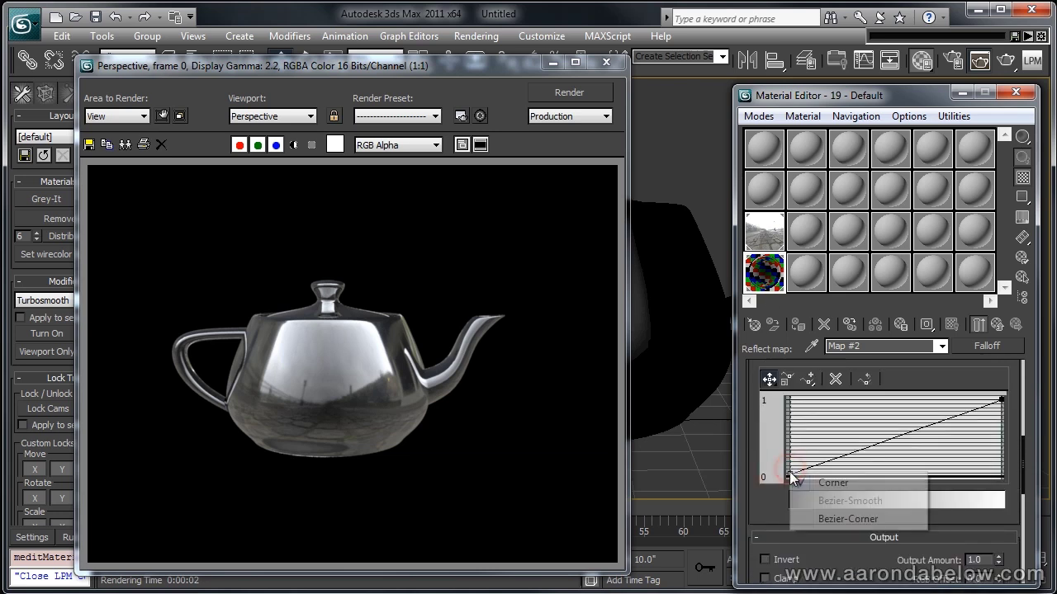
{"action": "left_click", "coordinate": [848, 518]}
{"action": "key", "text": "shift+q"}
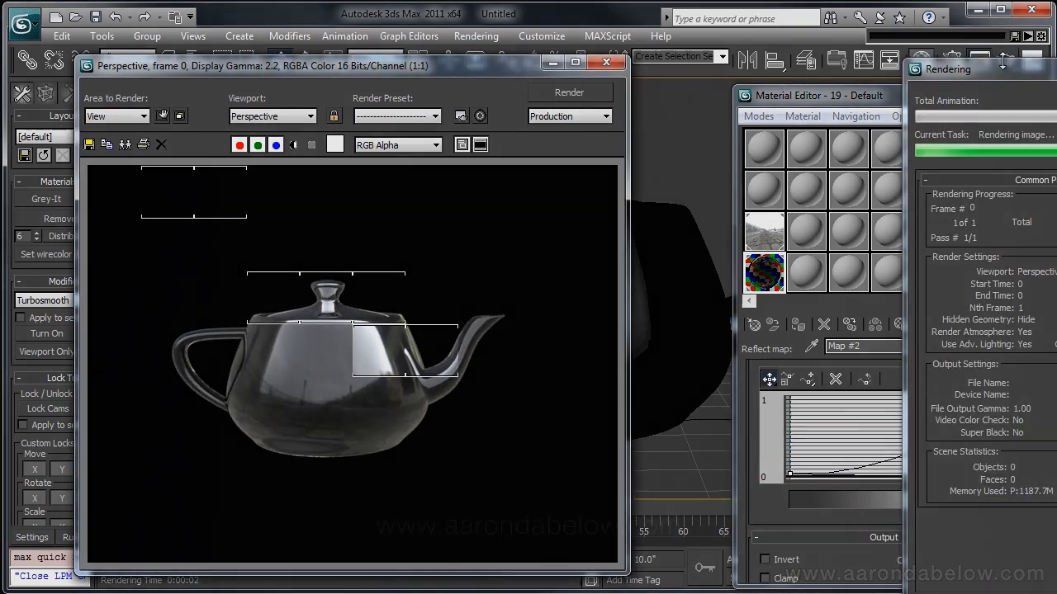